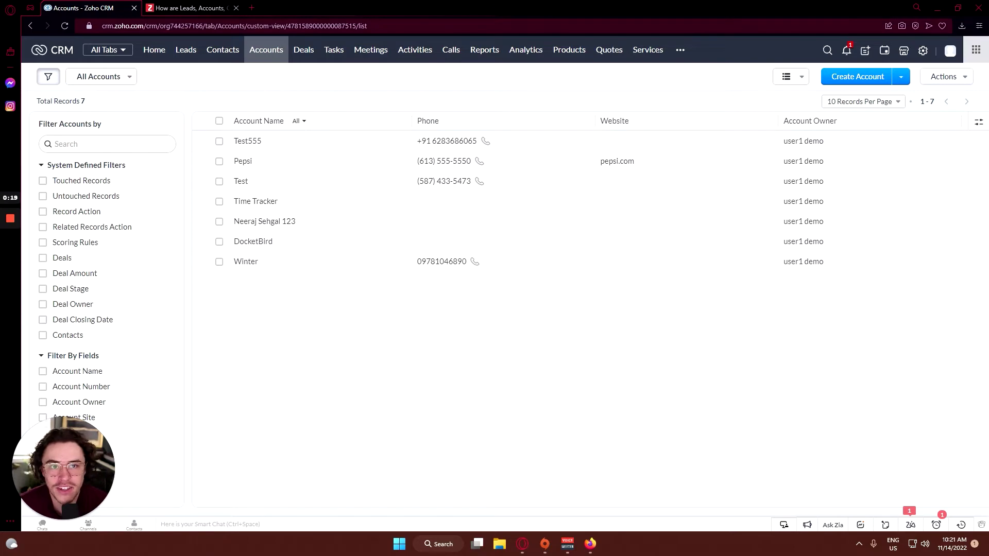
Read the Contacts definition in the help article on how Leads and Accounts are associated
left_click(185, 5)
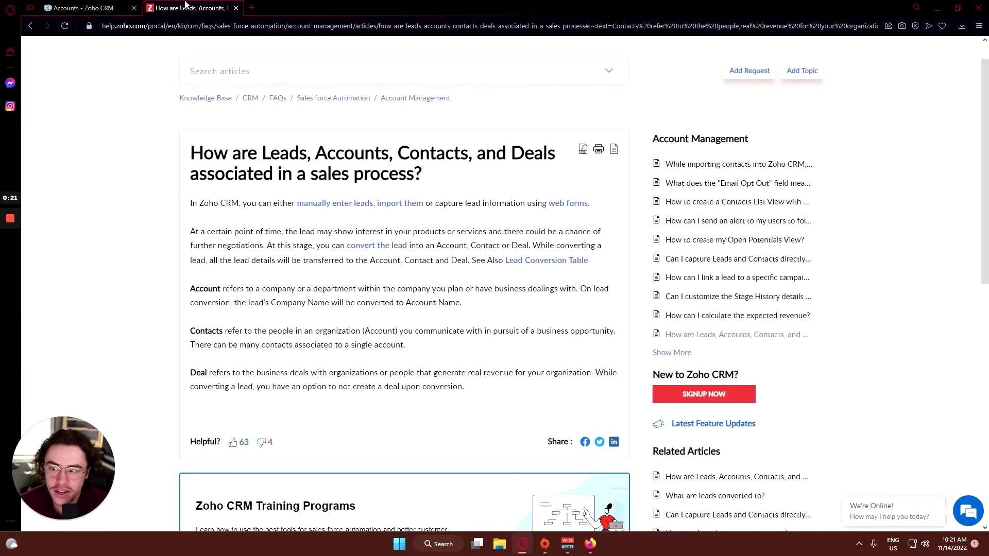
scroll(257, 322, "down", 1)
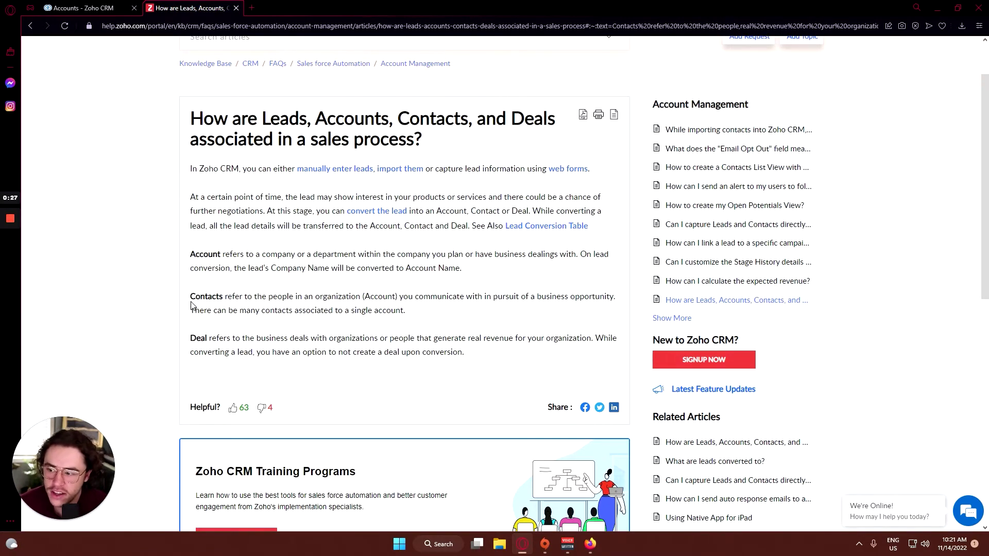
left_click_drag(190, 297, 405, 310)
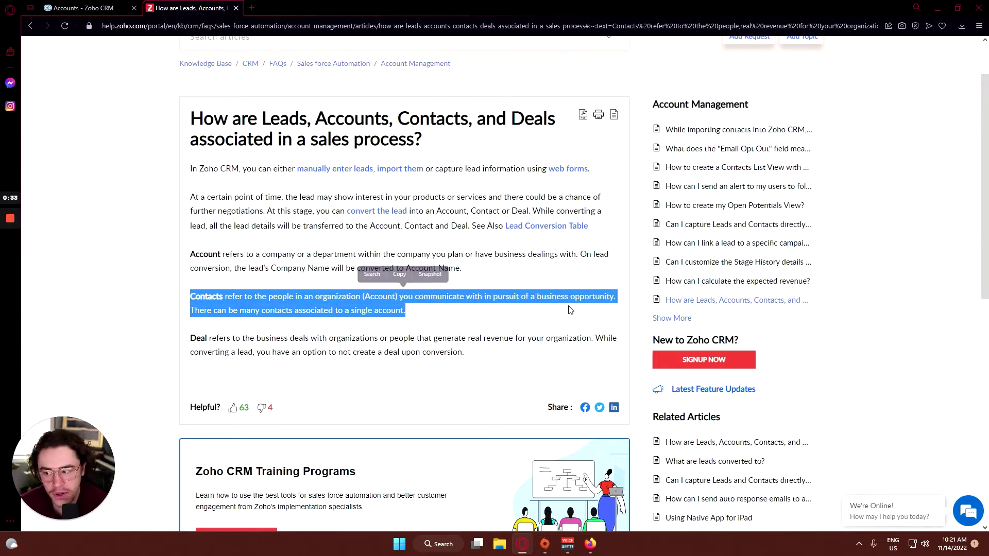
left_click(272, 282)
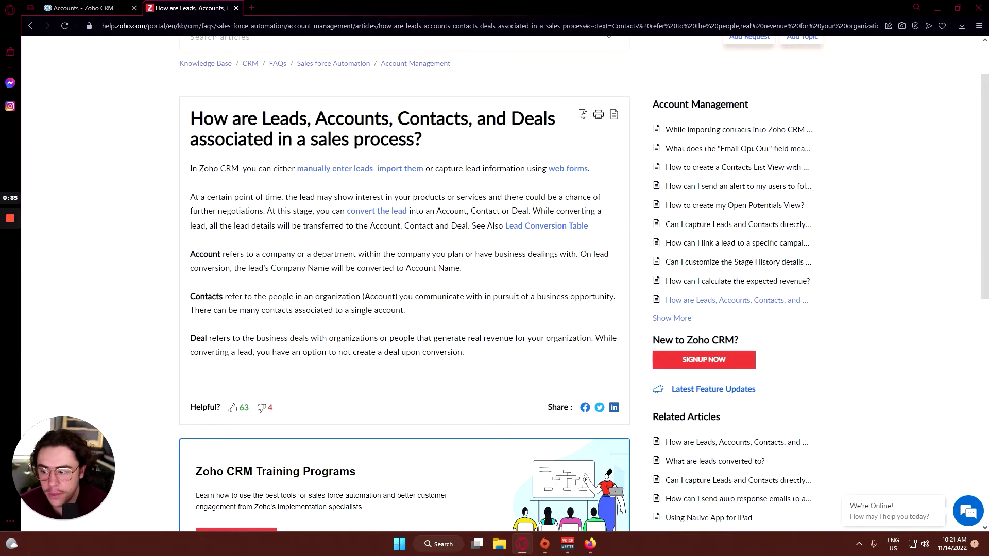
left_click(213, 255)
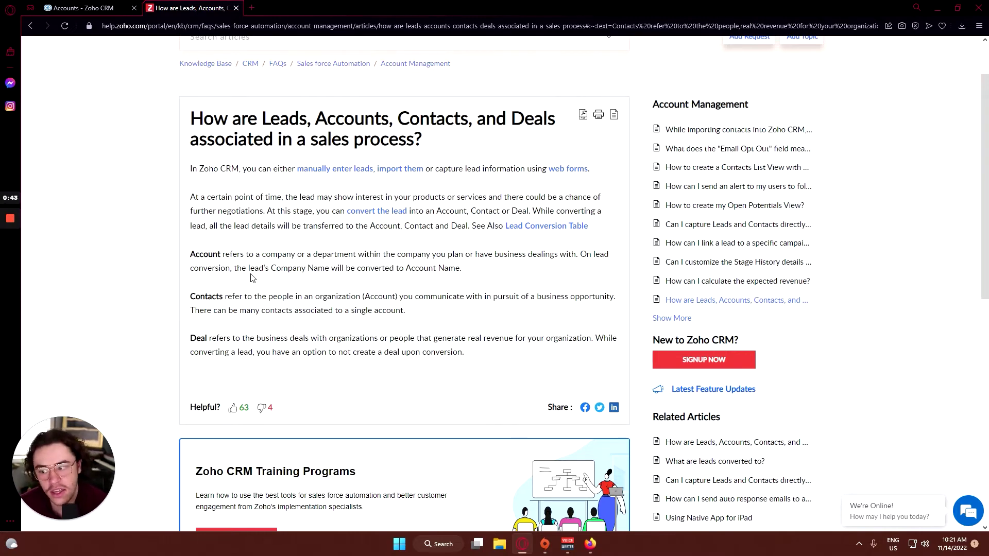
Read the sentence on Company Name becoming Account Name, then close the help article
left_click_drag(258, 267, 463, 268)
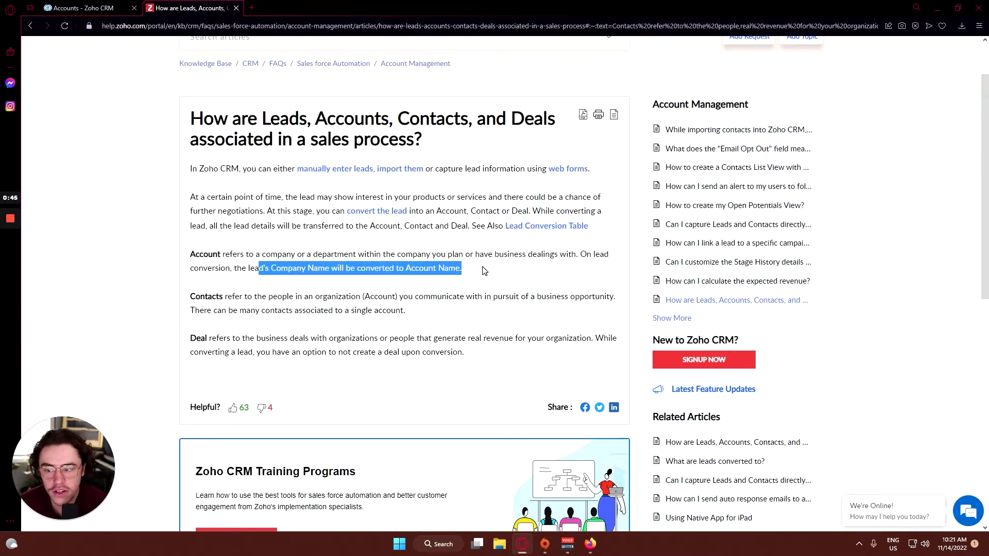
left_click(484, 271)
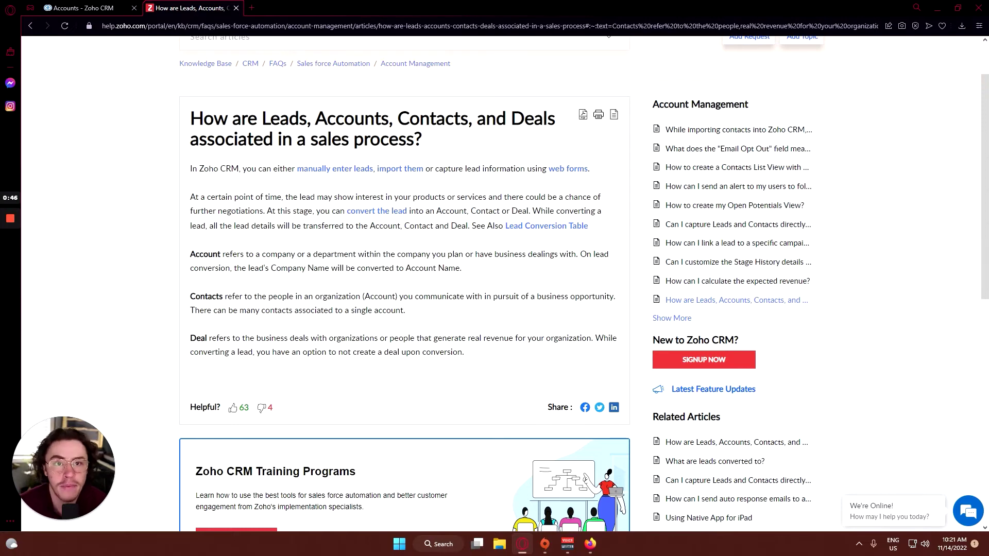
left_click(236, 8)
Look over the Leads and Contacts lists, then return to the seven-record Accounts list
left_click(181, 52)
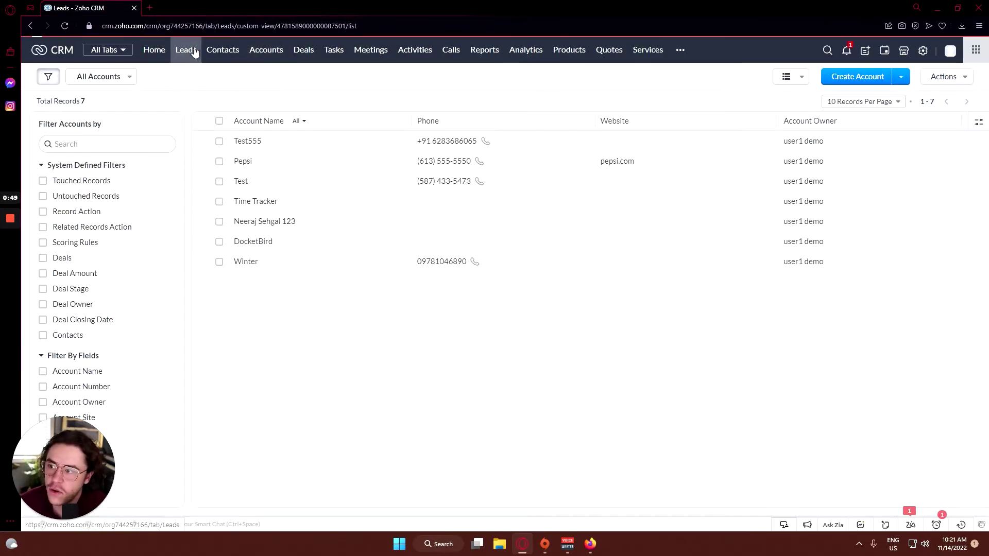
left_click(231, 49)
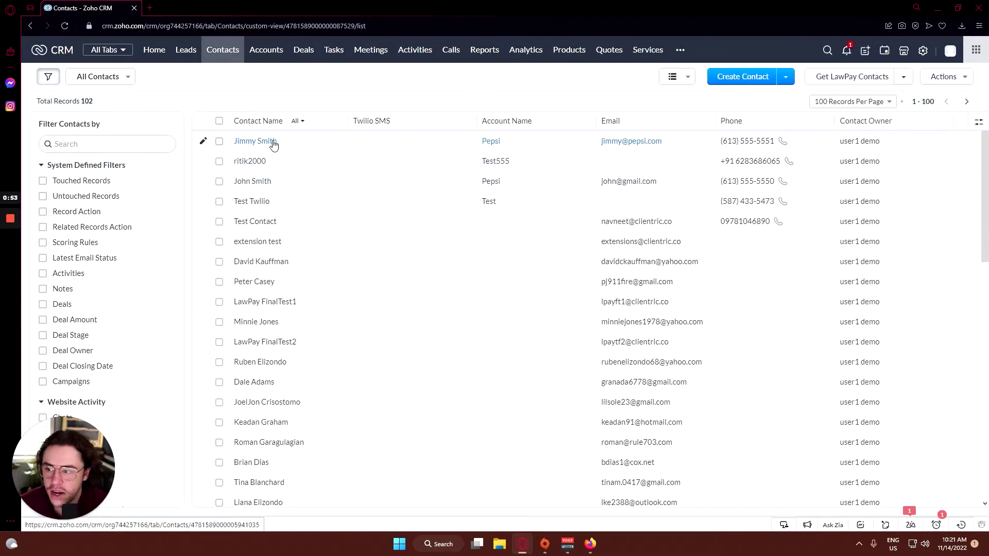
left_click(267, 54)
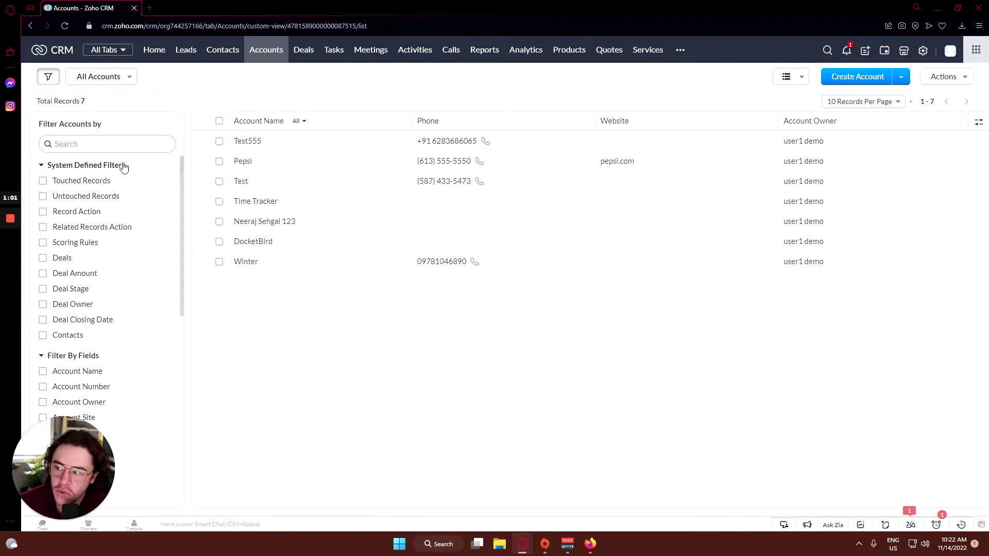
scroll(144, 366, "down", 1)
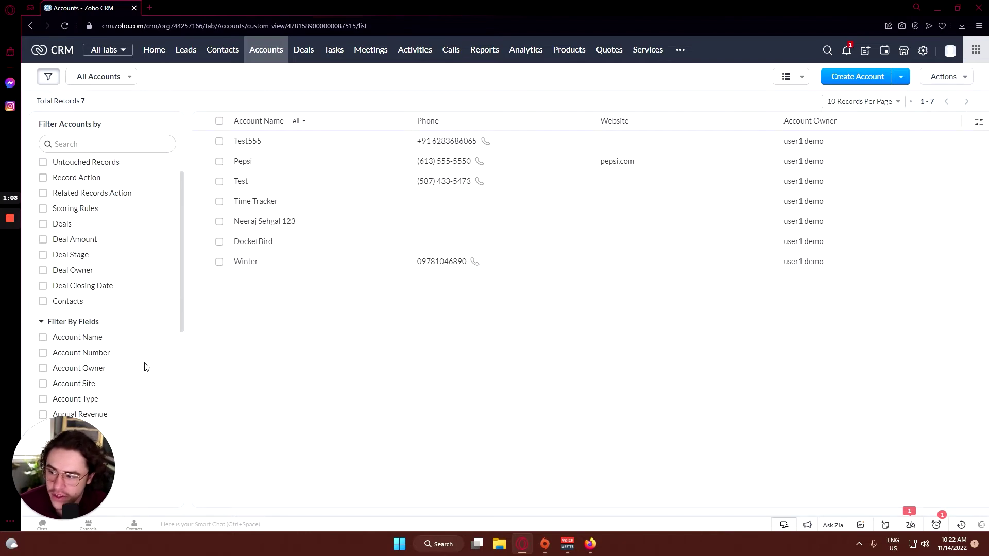
scroll(145, 358, "up", 1)
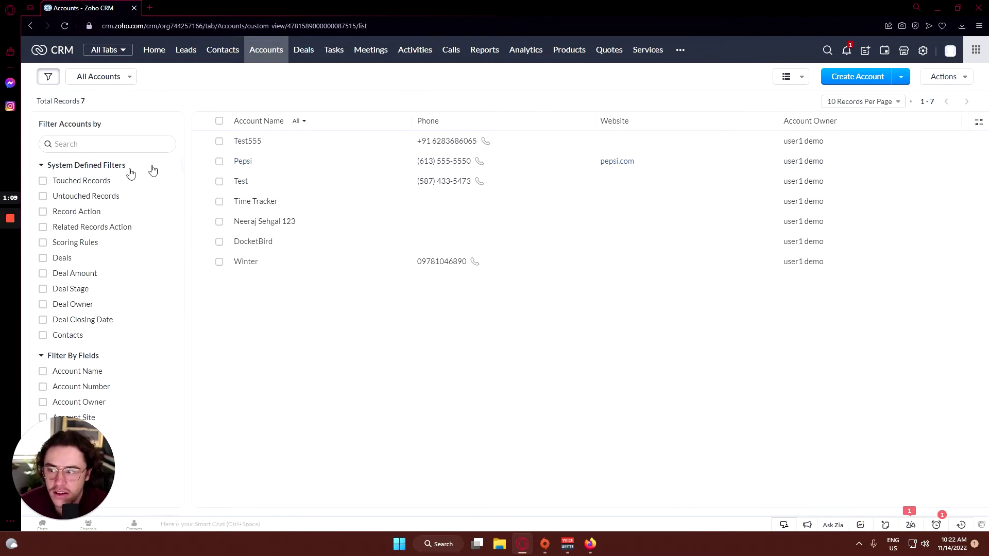
Open the Pepsi account and change its Industry to Large Enterprise, leaving the owner unchanged
left_click(245, 163)
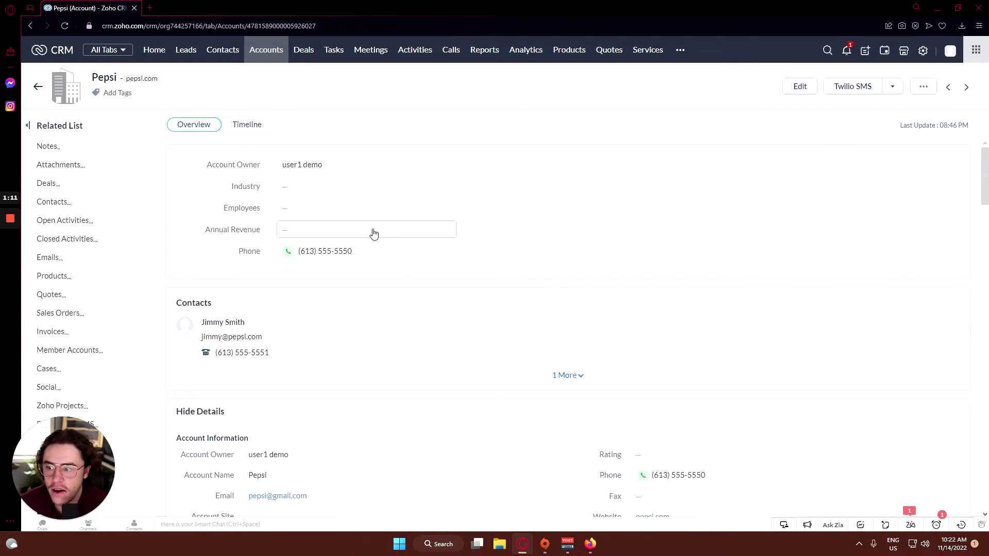
scroll(545, 211, "down", 2)
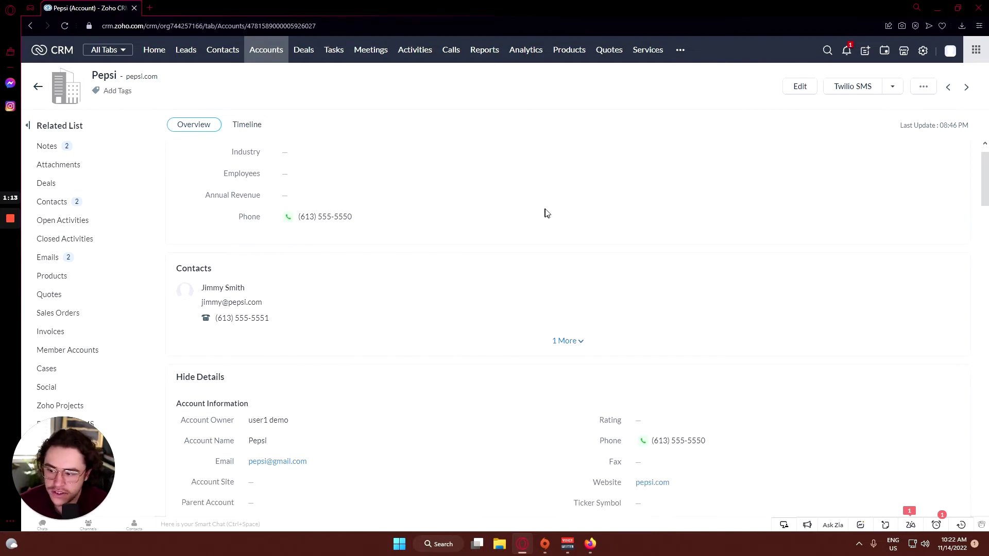
scroll(566, 222, "up", 2)
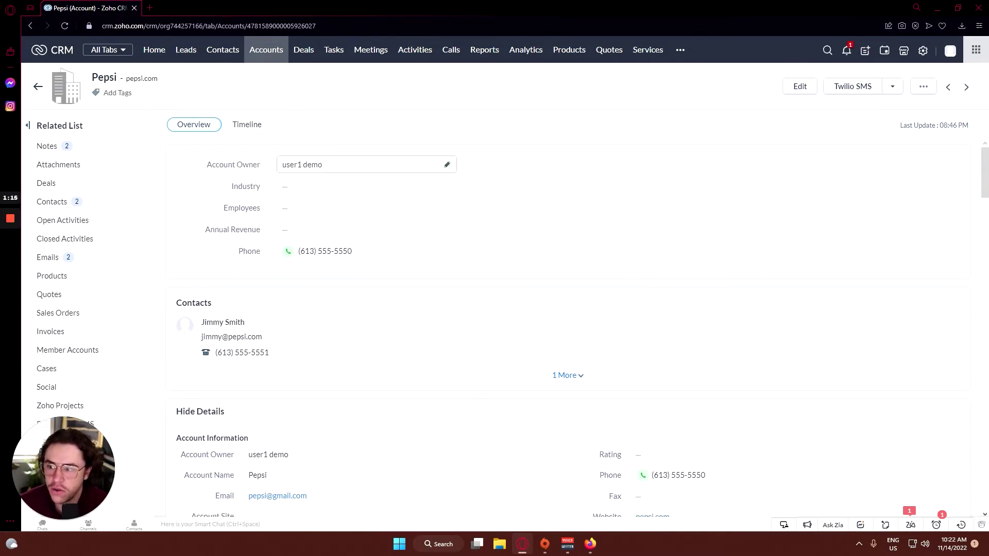
left_click(335, 168)
left_click(344, 157)
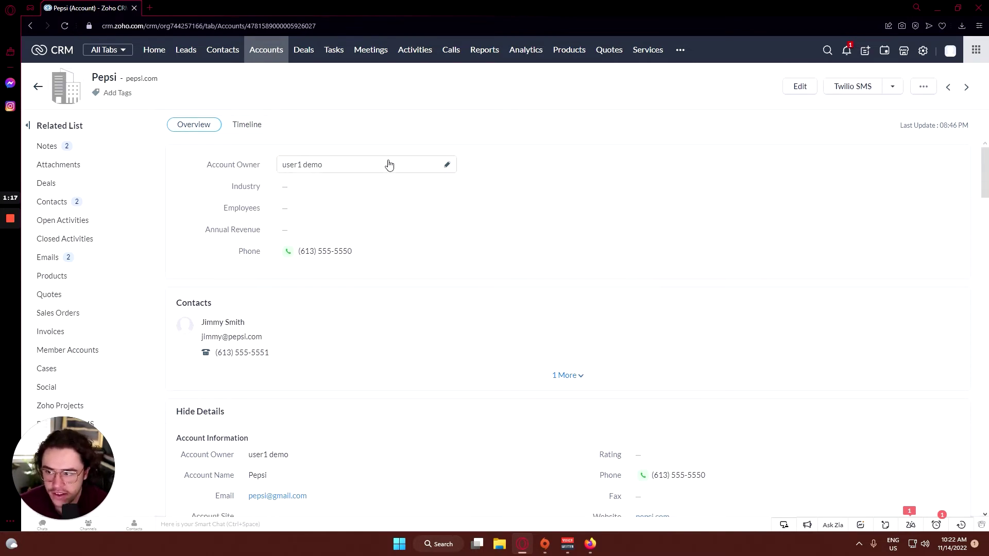
left_click(334, 190)
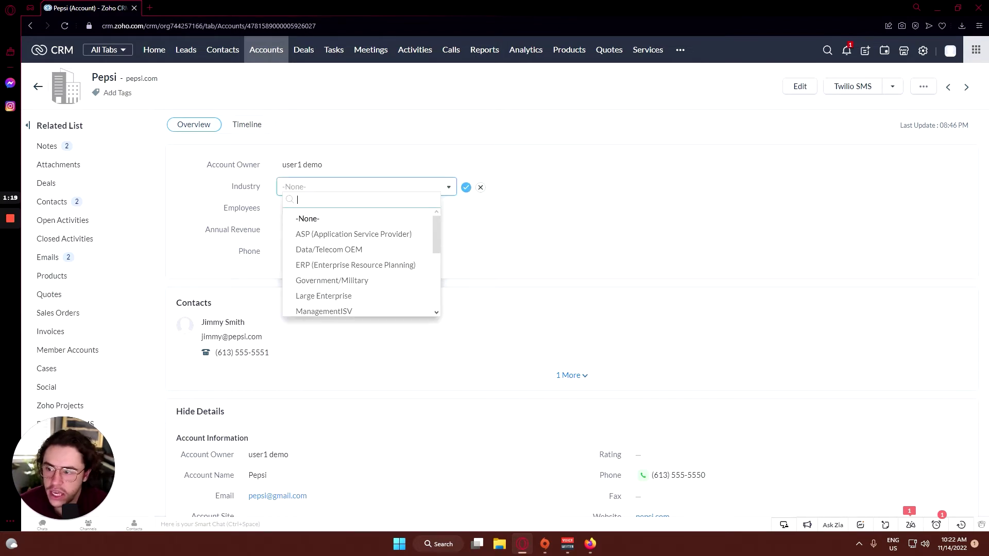
scroll(375, 247, "down", 3)
scroll(378, 243, "up", 3)
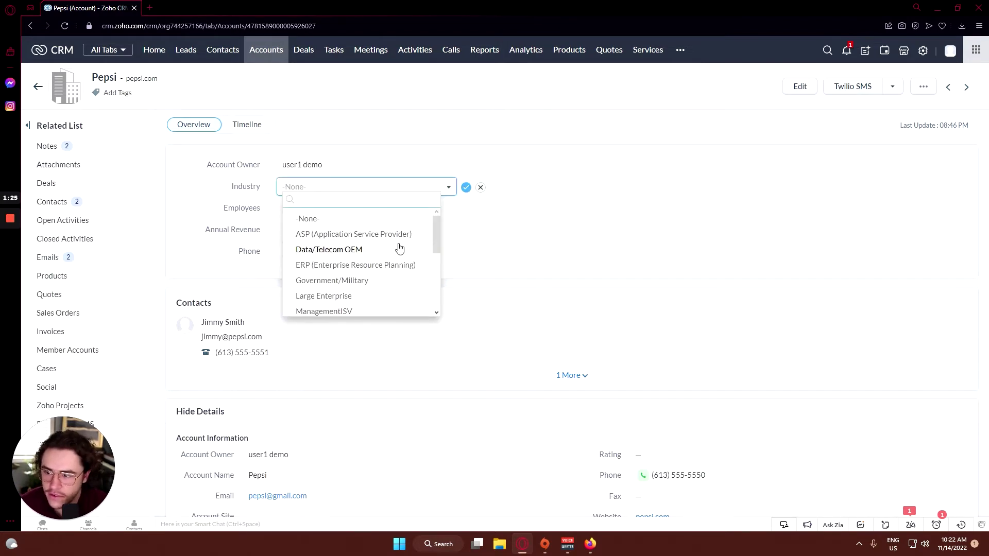
left_click(367, 296)
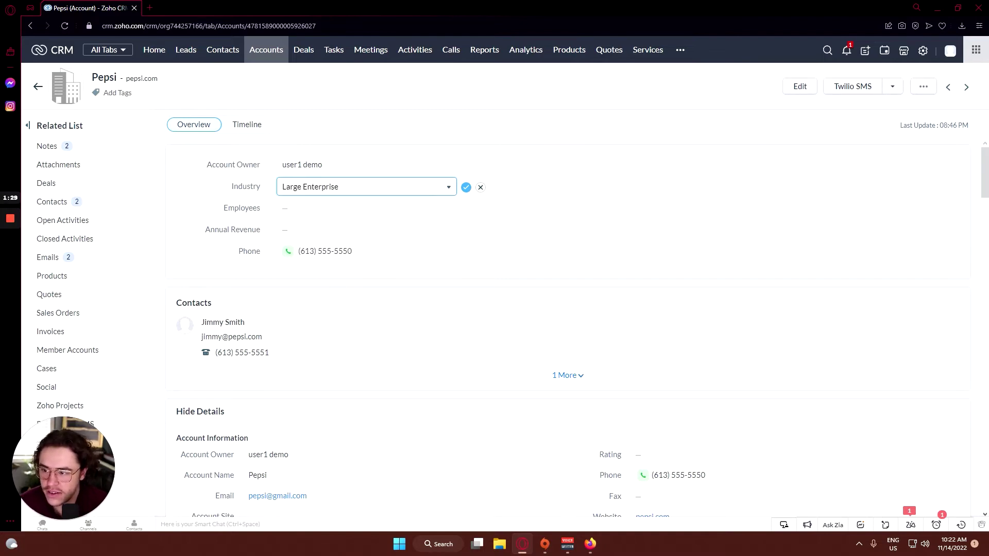
left_click(796, 88)
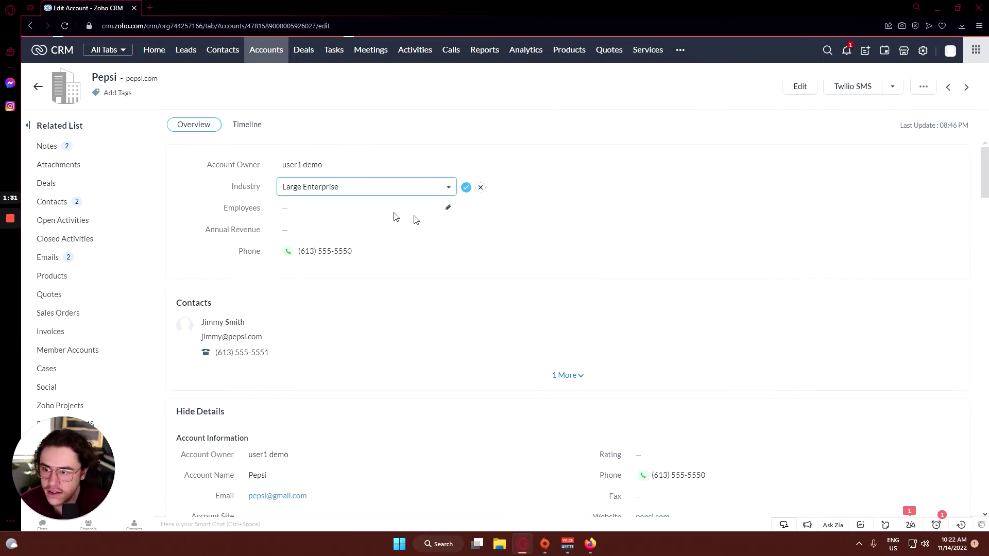
On Pepsi's edit form, set Account Type to Customer and Industry to Large Enterprise
scroll(216, 317, "down", 1)
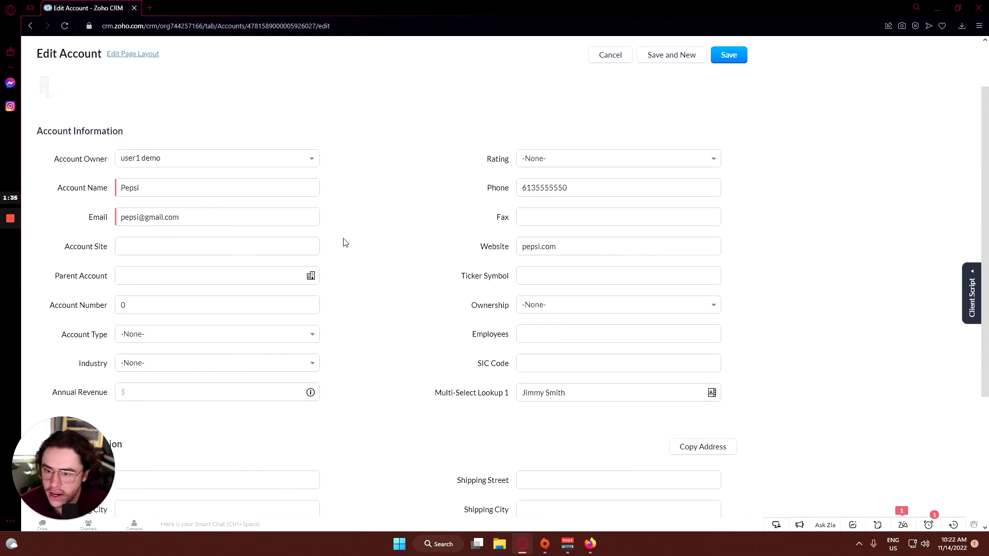
scroll(345, 242, "down", 1)
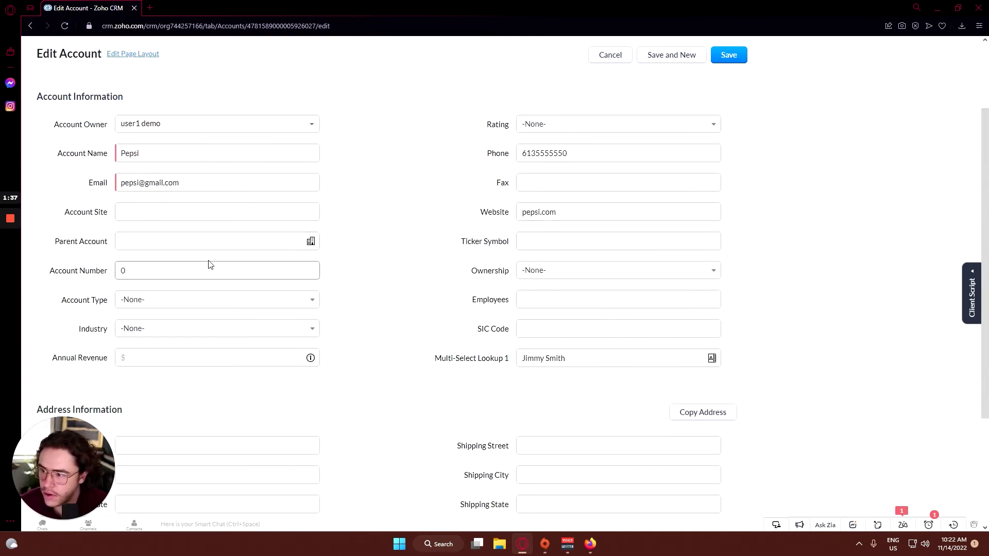
scroll(194, 283, "down", 1)
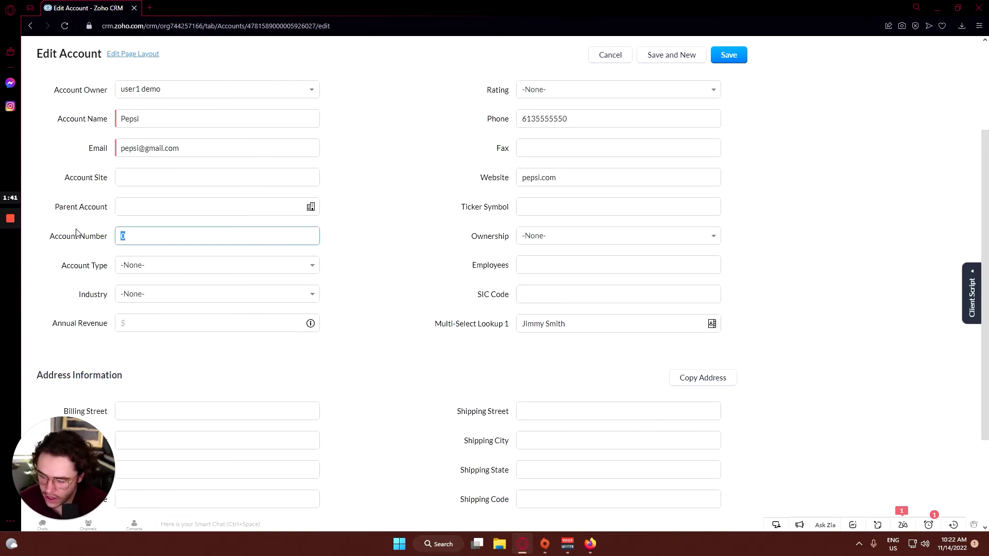
left_click(291, 266)
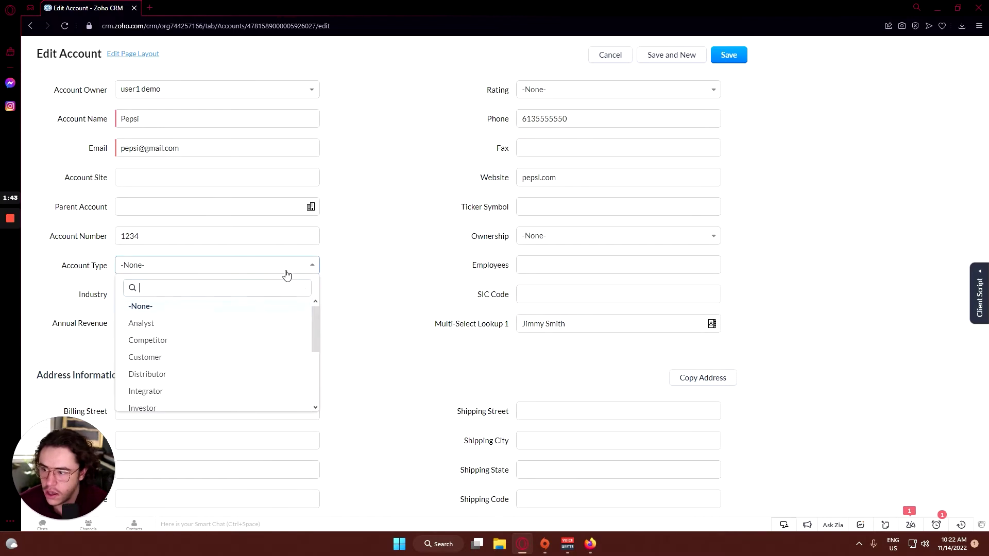
scroll(261, 340, "down", 1)
left_click(237, 322)
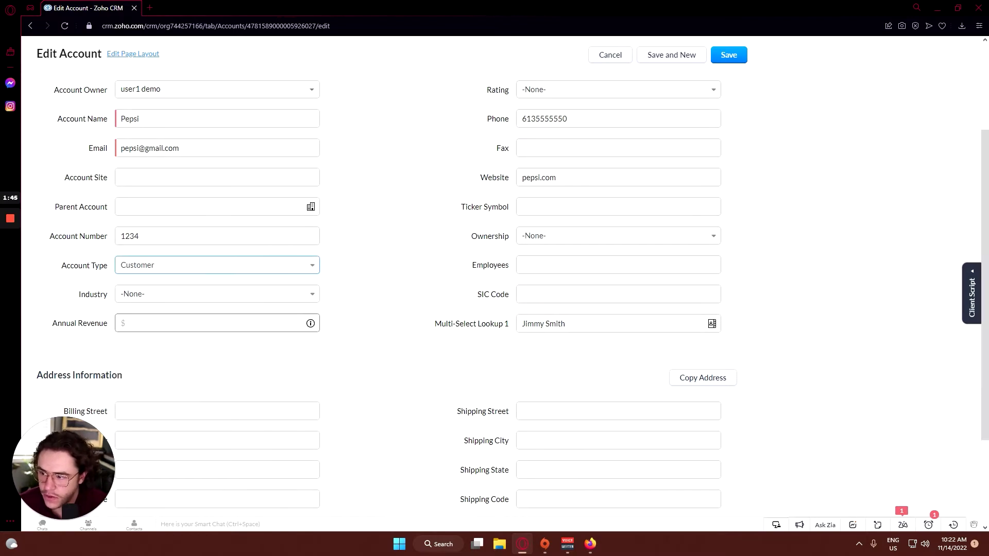
left_click(238, 294)
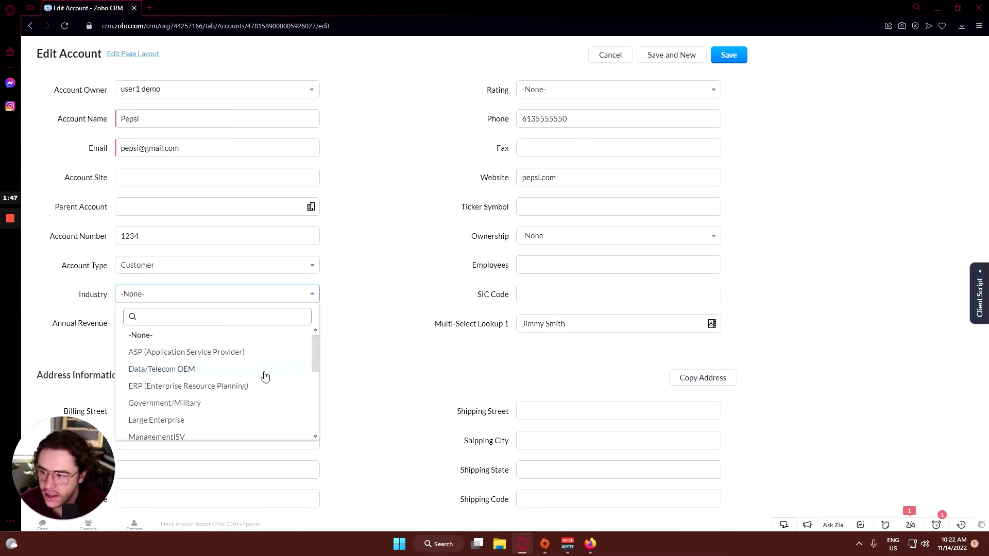
scroll(265, 376, "down", 1)
left_click(215, 386)
Enter 1000000 as Annual Revenue and 100 Employees
key("Tab")
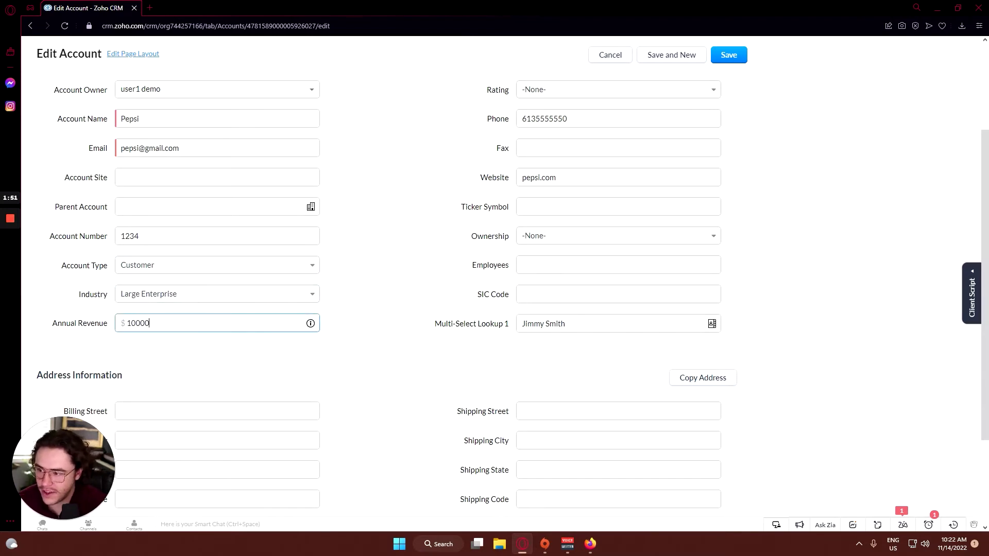
left_click(430, 267)
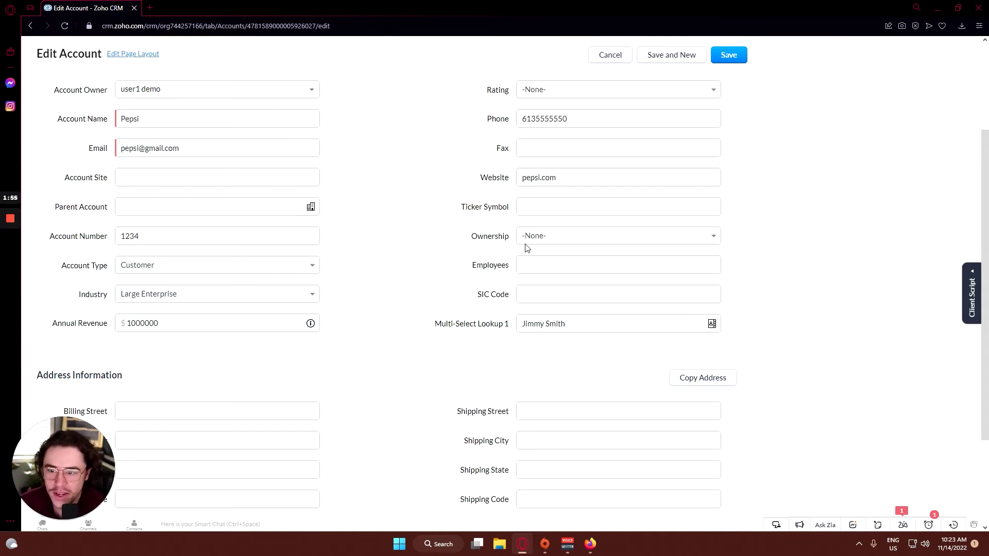
scroll(527, 247, "up", 1)
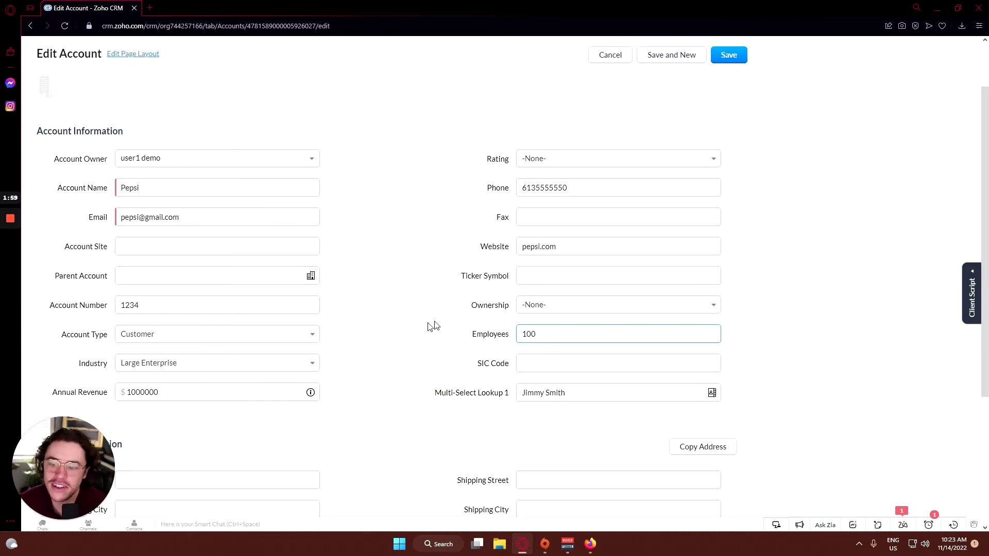
scroll(430, 323, "down", 3)
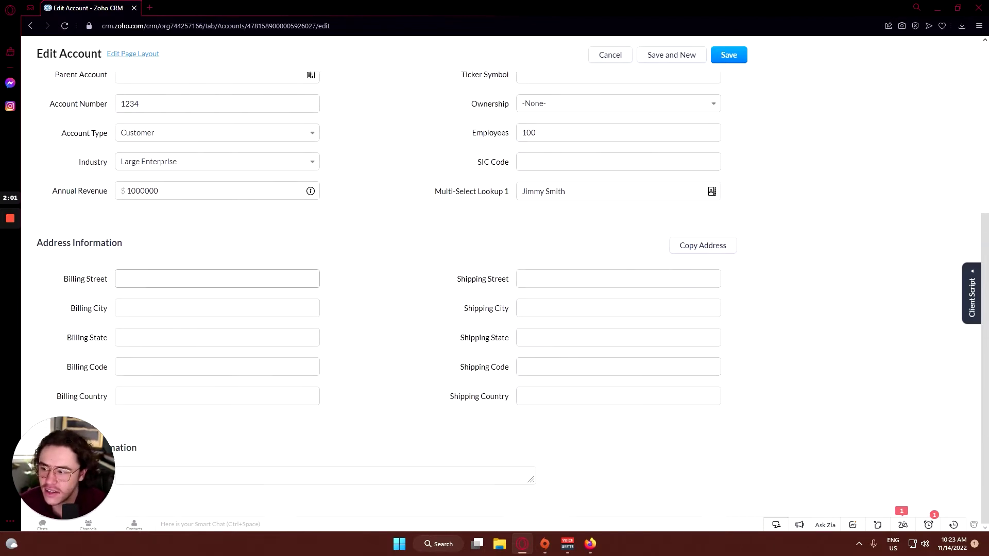
left_click(221, 278)
Fill billing and shipping addresses with 123 Sunshine St, Ottawa, Ontario, Canada, billing code K2A2T0
left_click(231, 308)
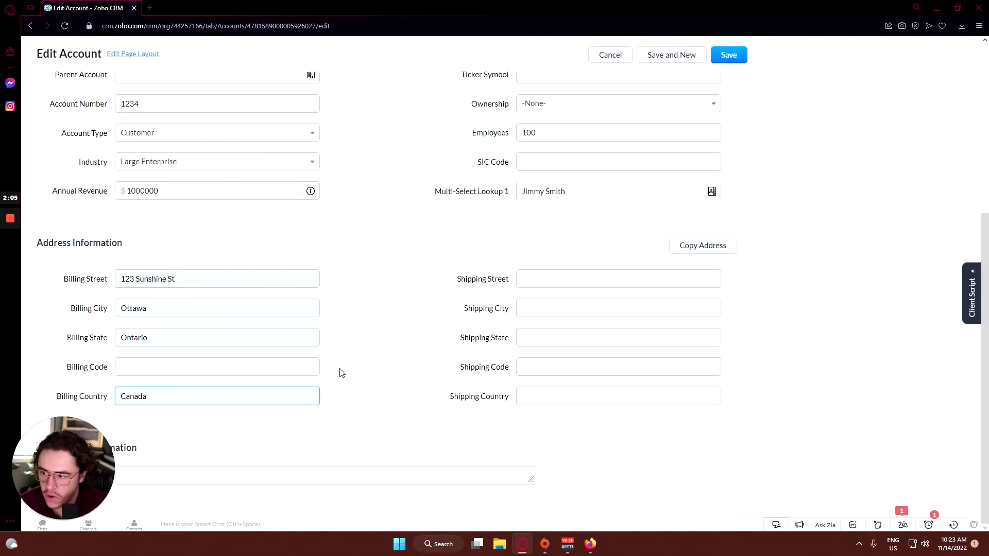
left_click(535, 278)
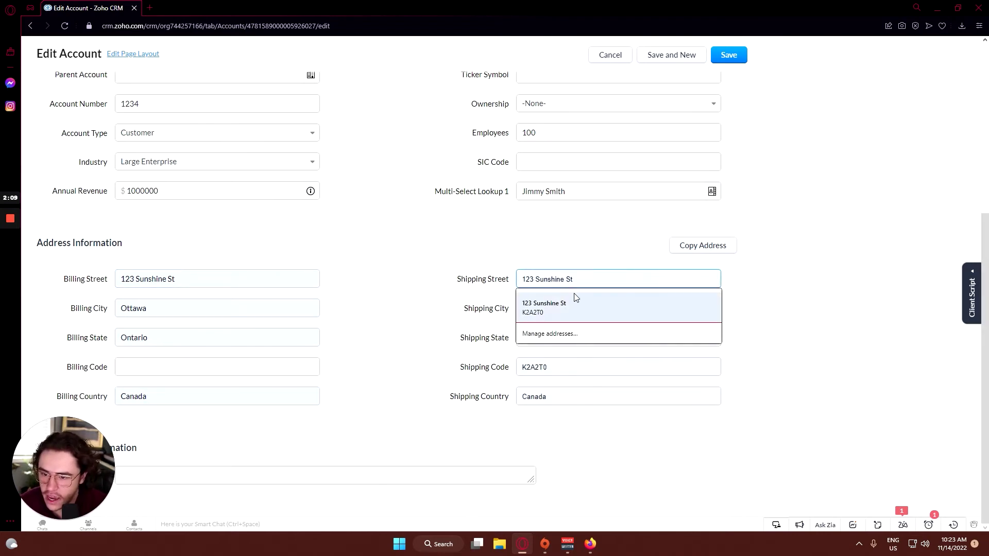
left_click(573, 308)
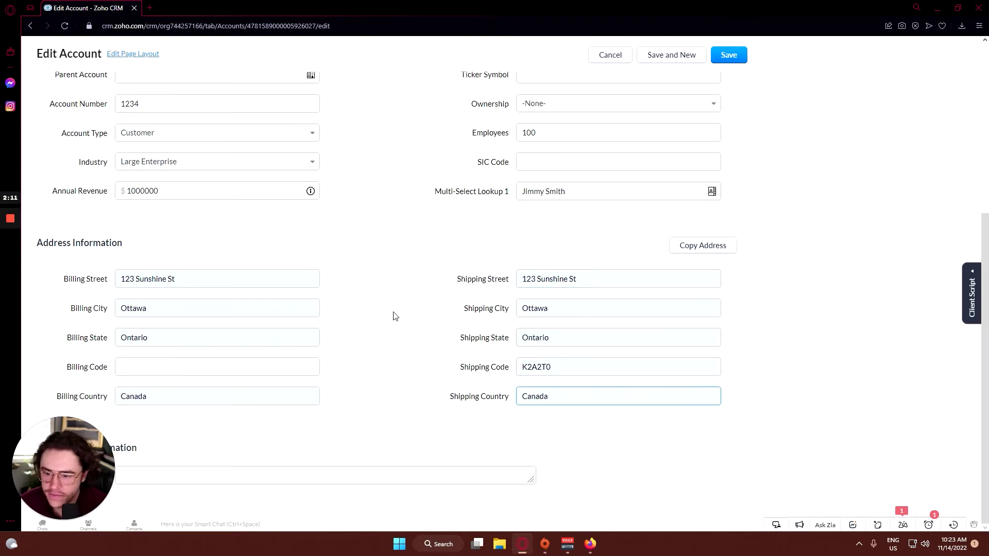
left_click(216, 366)
type("K")
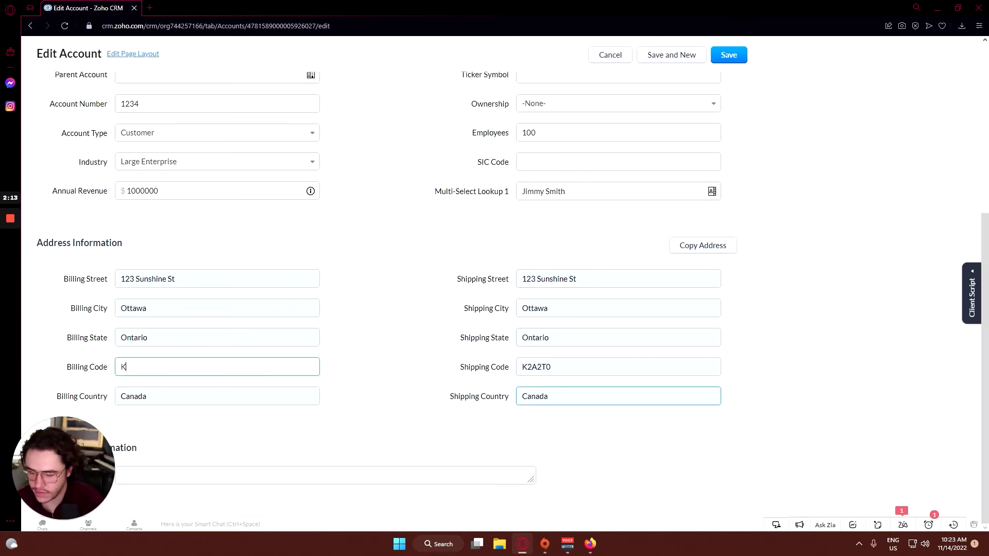
type("2A2T0")
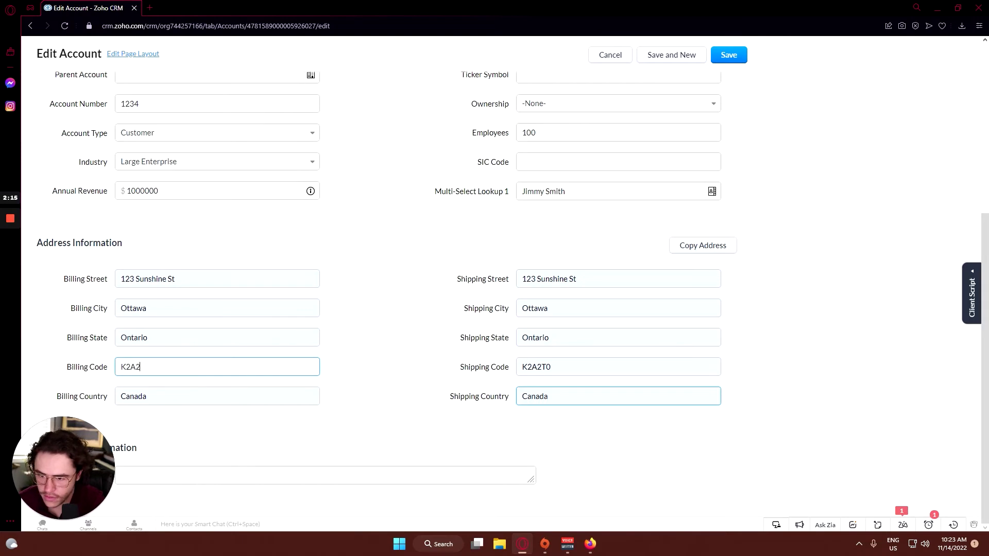
left_click(420, 284)
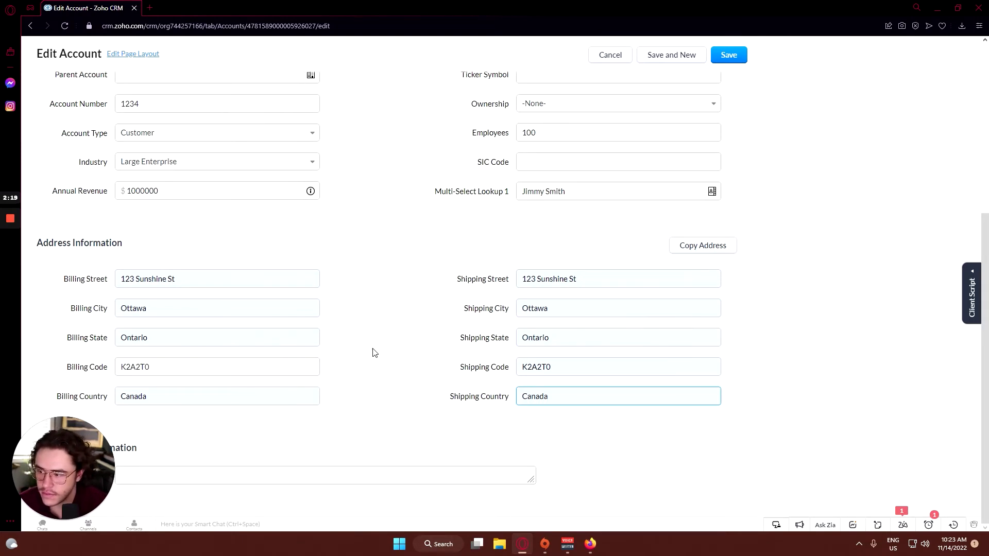
left_click_drag(68, 459, 390, 313)
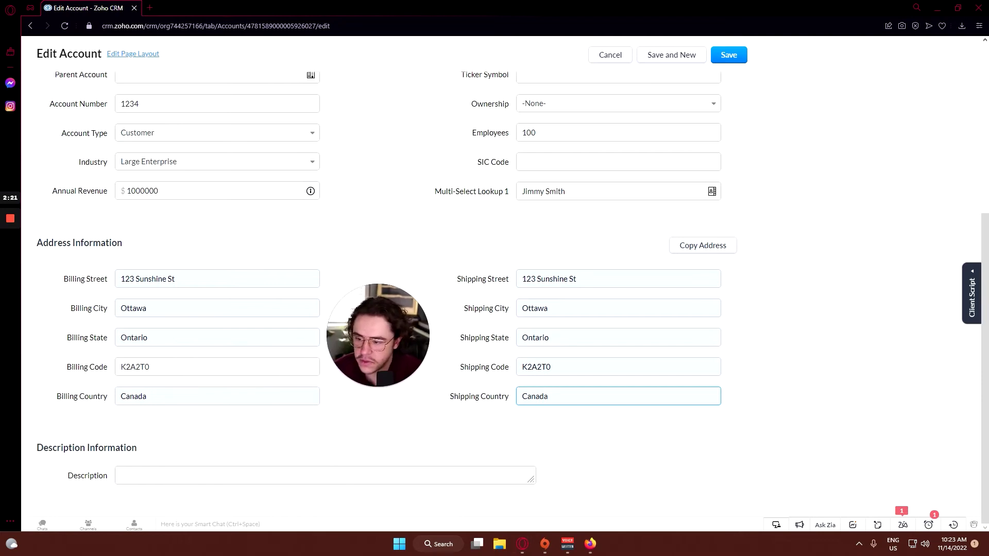
left_click(119, 475)
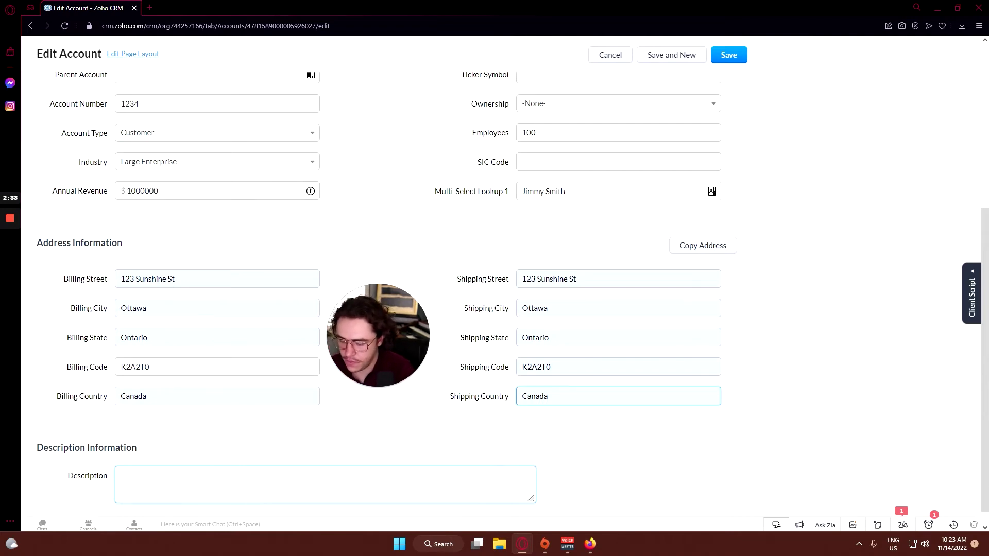
Describe Pepsi's soft drink manufacturing and shipping logistics, save the account, and view its Timeline
type("Pepsi is a large enterprise specializing in soft drink m")
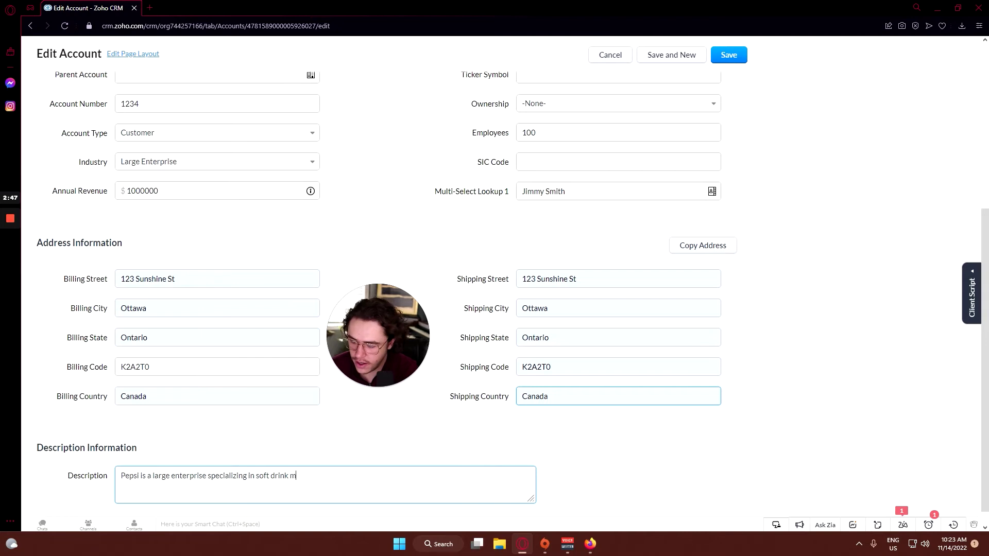
type("anufacturing and shipping logistics.")
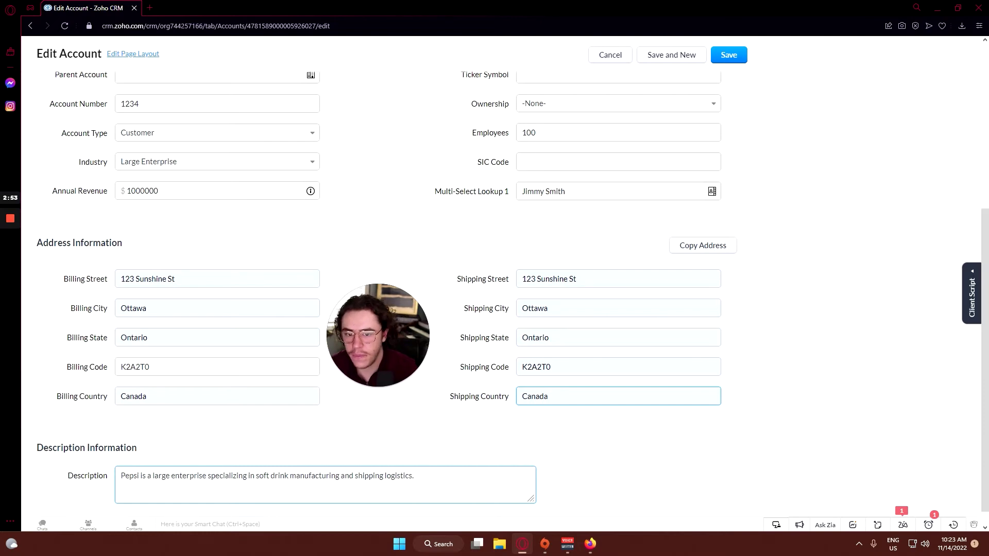
scroll(659, 482, "down", 1)
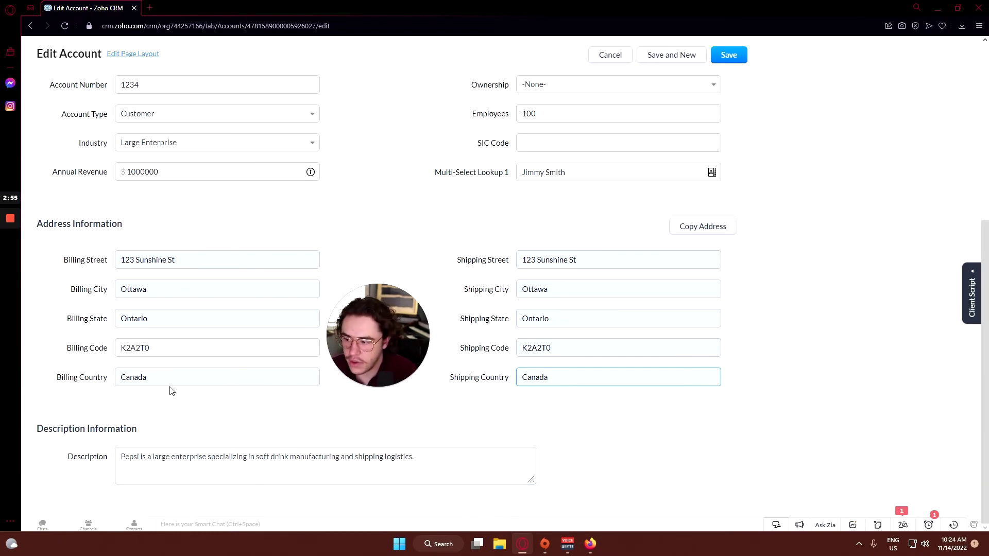
left_click(723, 52)
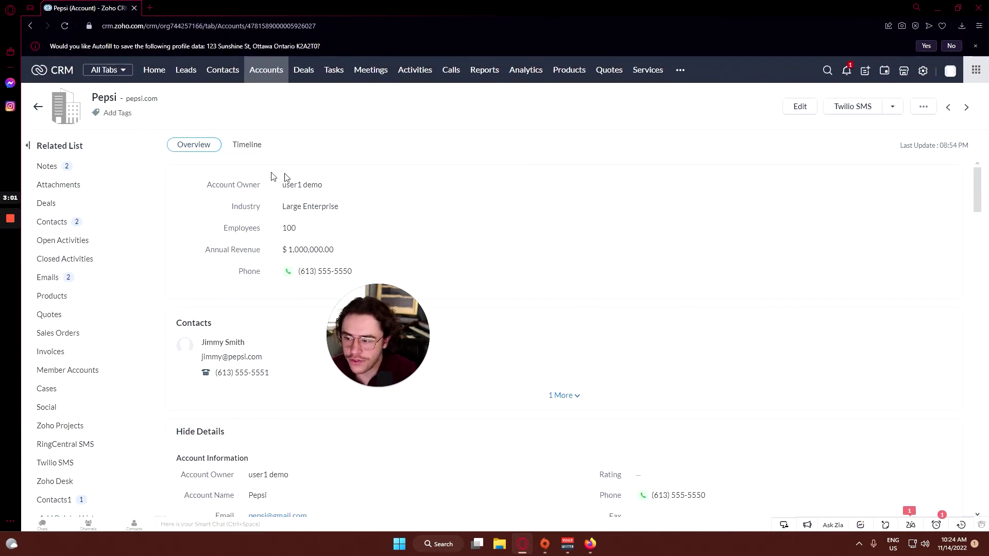
left_click(250, 147)
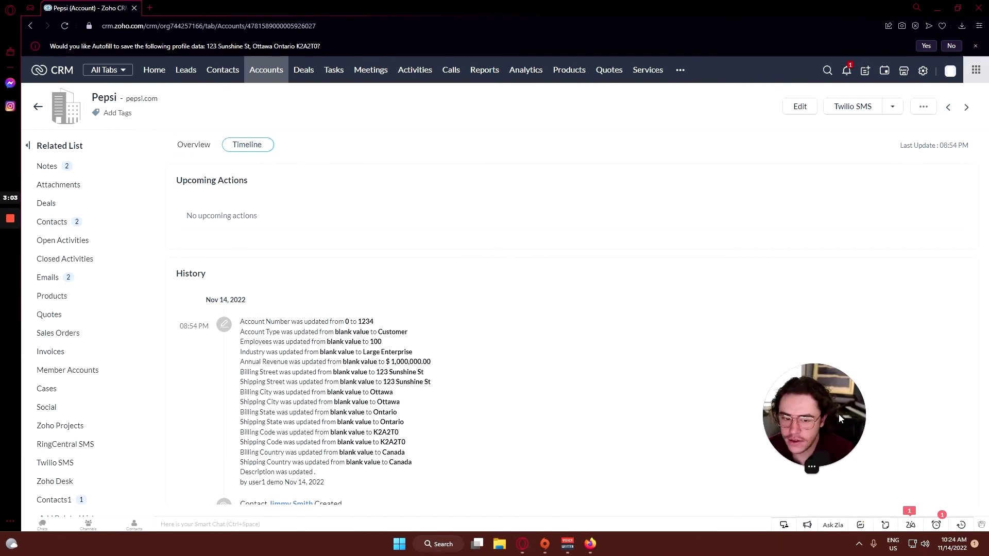
Review the updated fields listed in the Timeline history, then go back to Pepsi's Overview
scroll(326, 283, "down", 2)
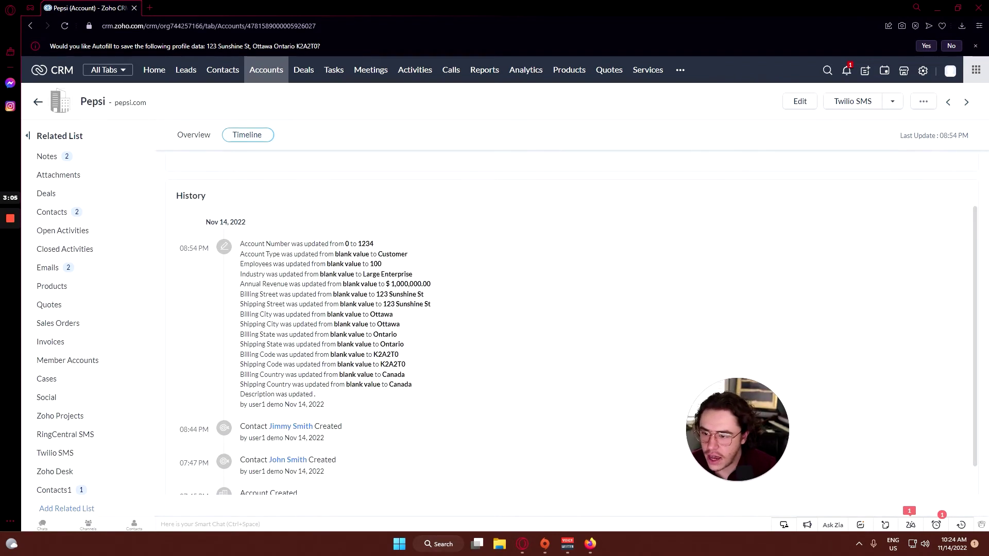
left_click_drag(350, 243, 324, 404)
left_click(353, 403)
scroll(353, 404, "down", 1)
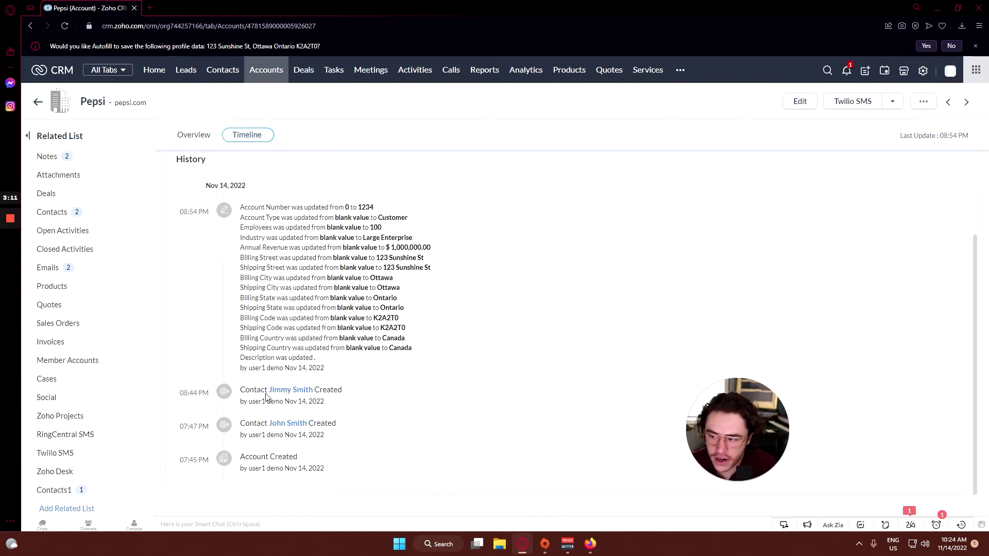
scroll(268, 396, "up", 3)
left_click(198, 153)
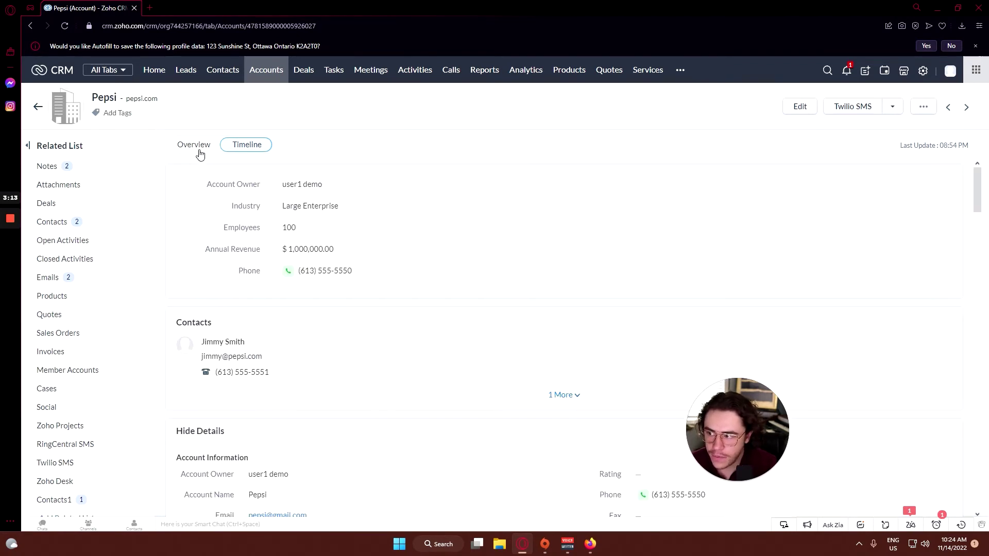
Read Pepsi's notes about Twitter outreach and about Zoho One and LawPay
scroll(329, 258, "down", 2)
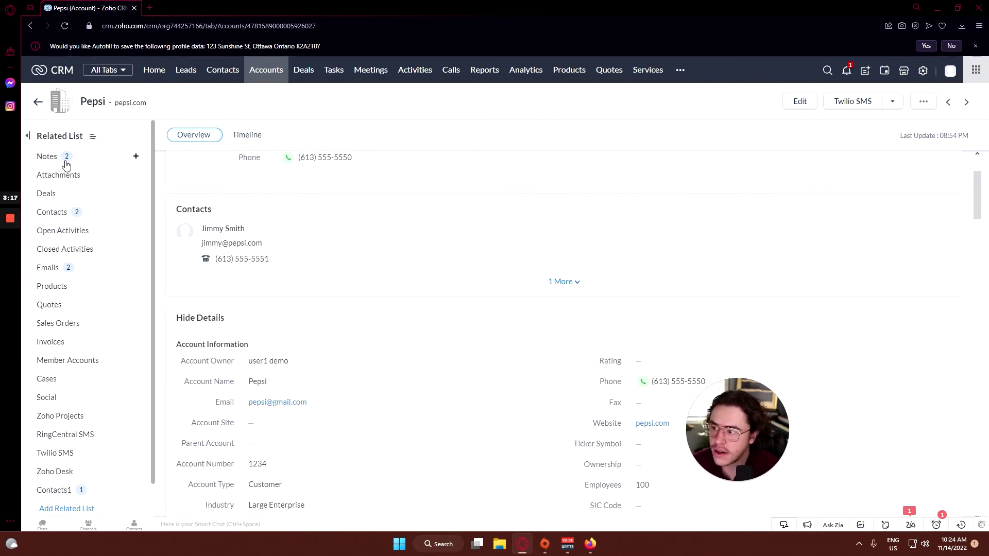
left_click(46, 157)
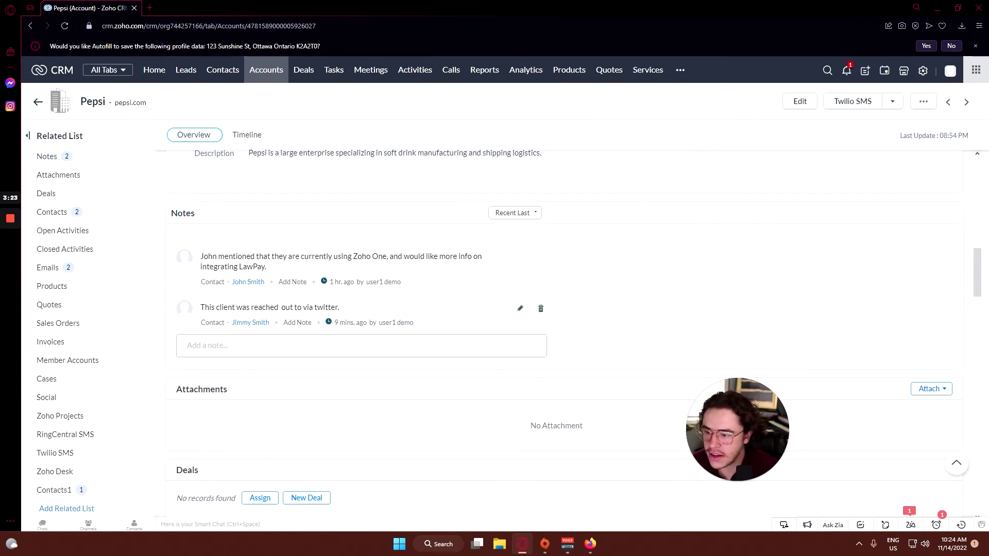
left_click_drag(205, 307, 332, 305)
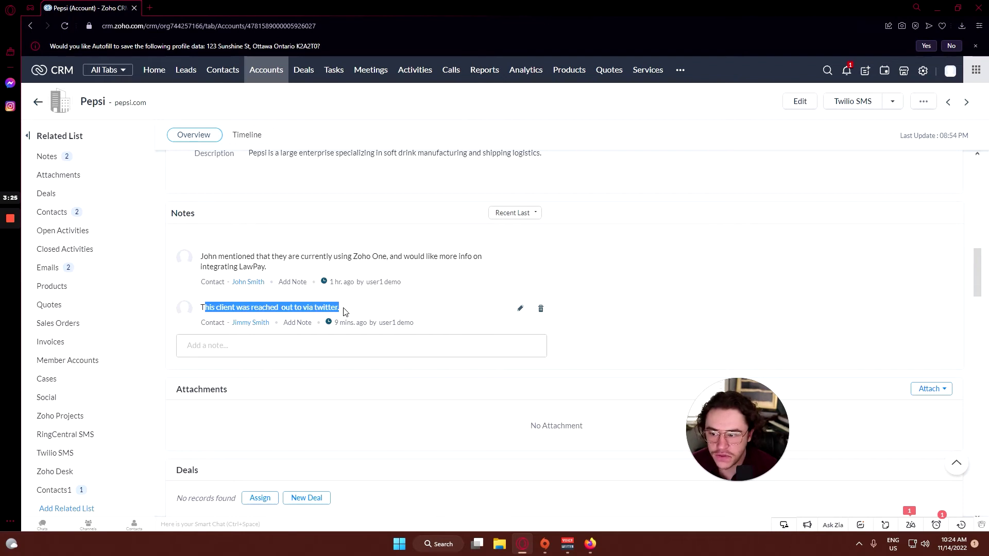
left_click(344, 311)
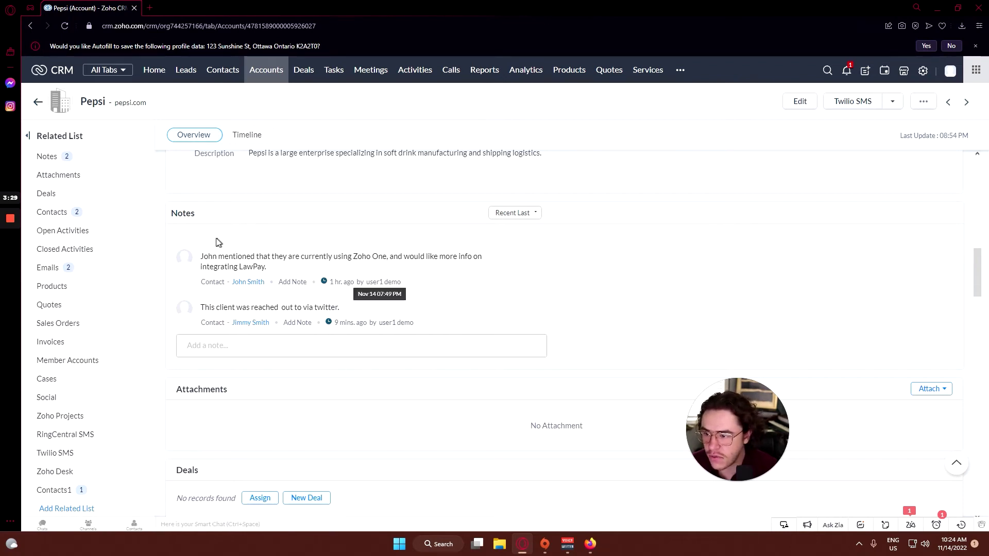
left_click_drag(217, 256, 272, 274)
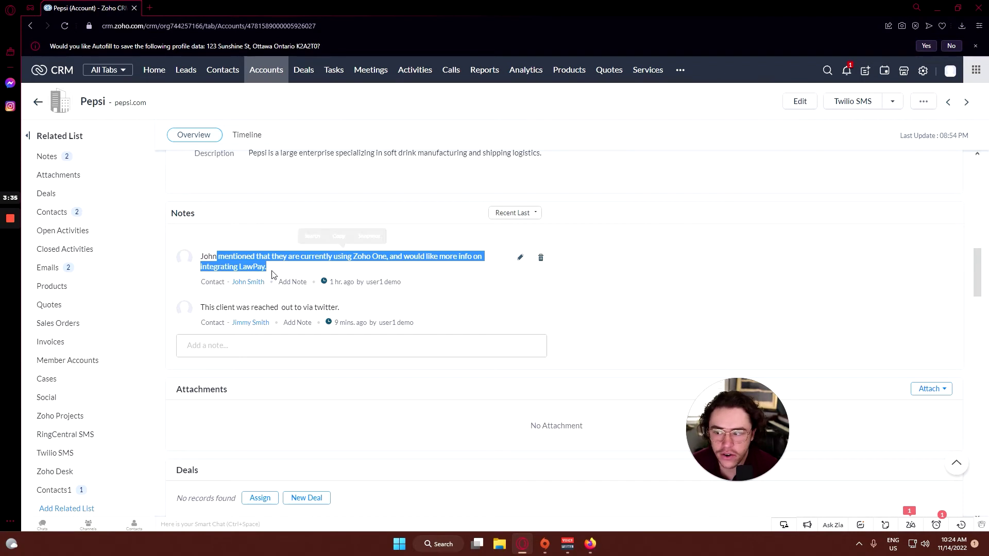
left_click(273, 274)
left_click(291, 270)
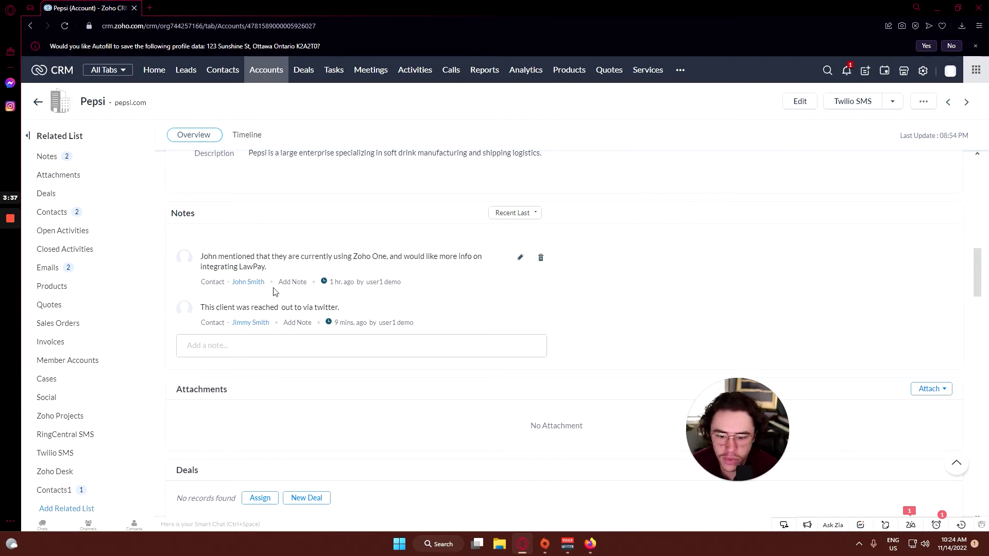
scroll(273, 292, "down", 3)
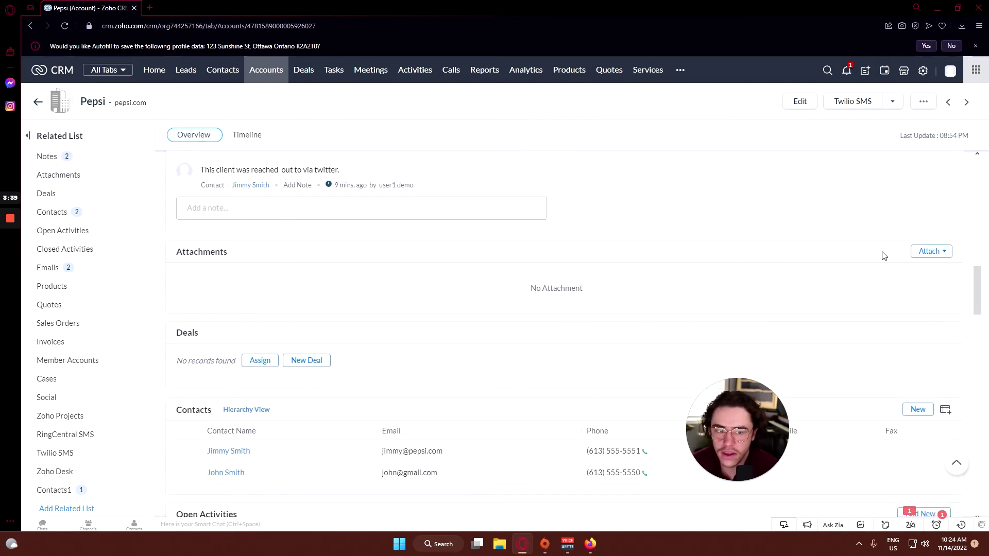
left_click(932, 252)
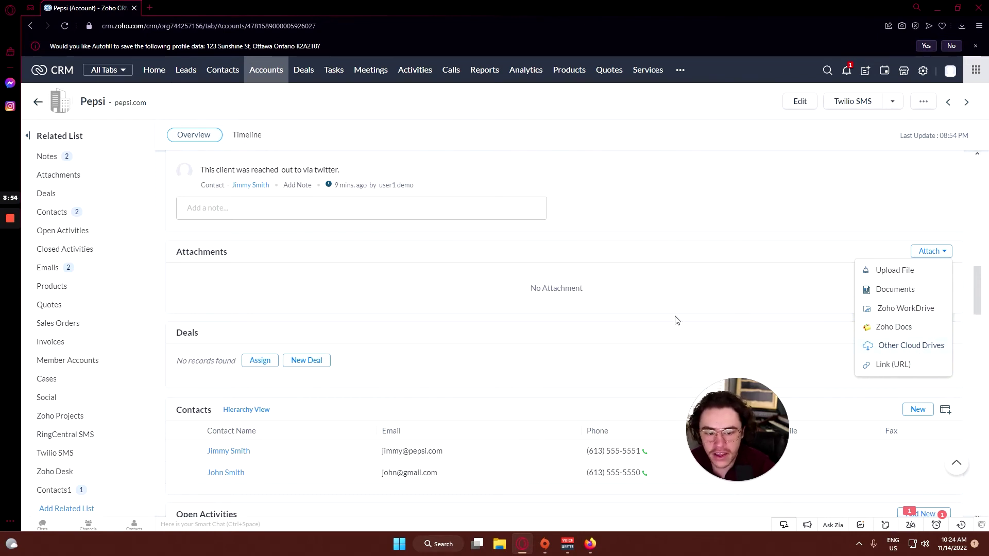
left_click(664, 345)
scroll(254, 369, "down", 1)
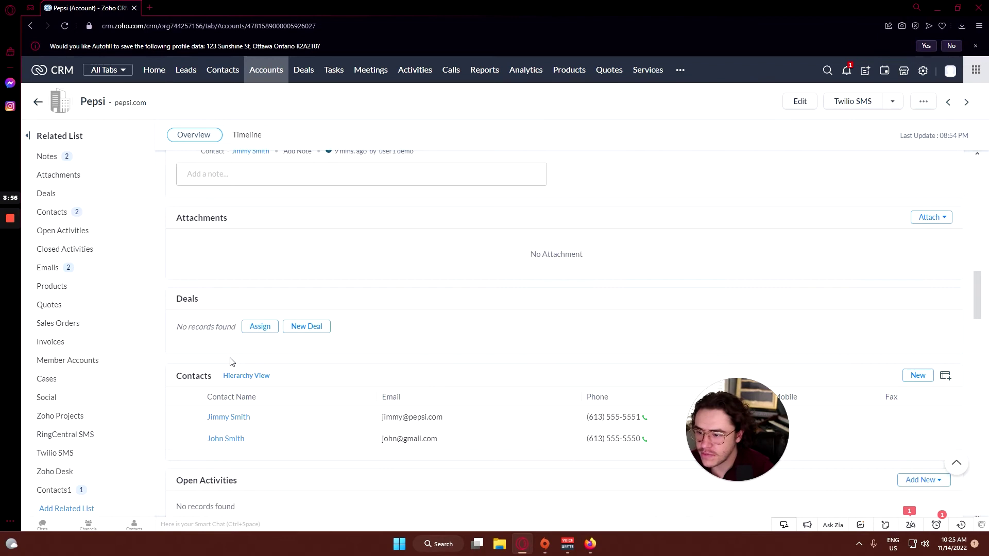
scroll(191, 304, "down", 2)
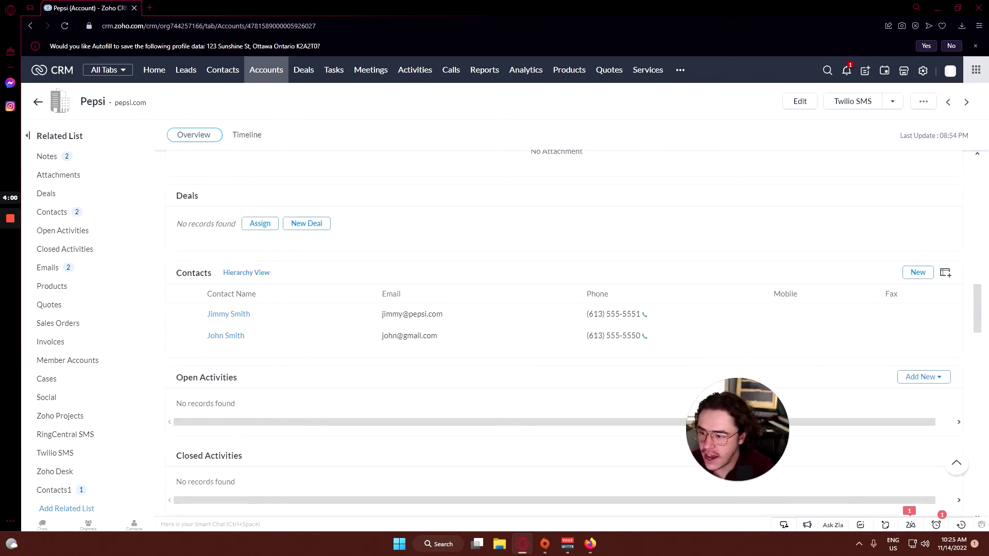
scroll(196, 265, "down", 2)
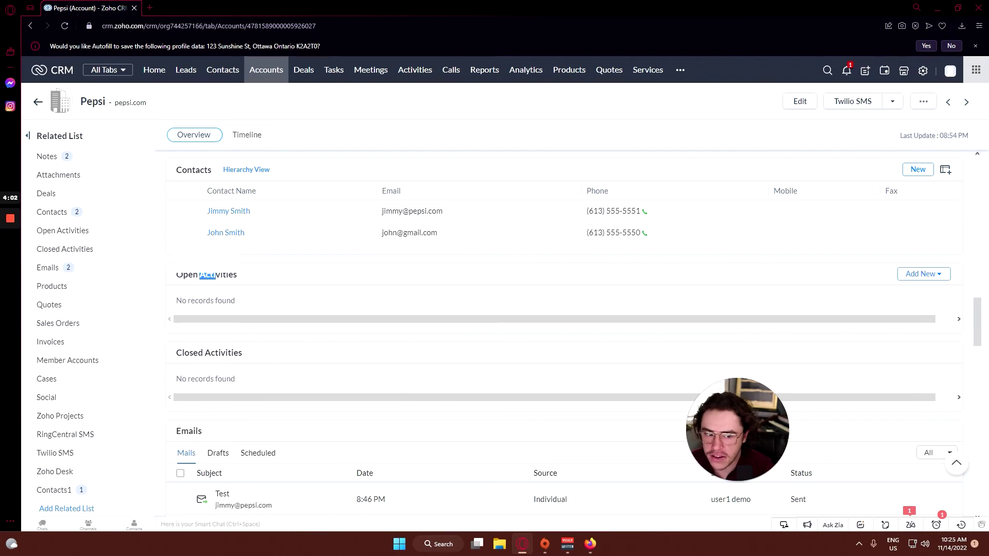
Check the Task, Meeting and Call choices under Open Activities, then scroll to the Emails list
left_click(923, 274)
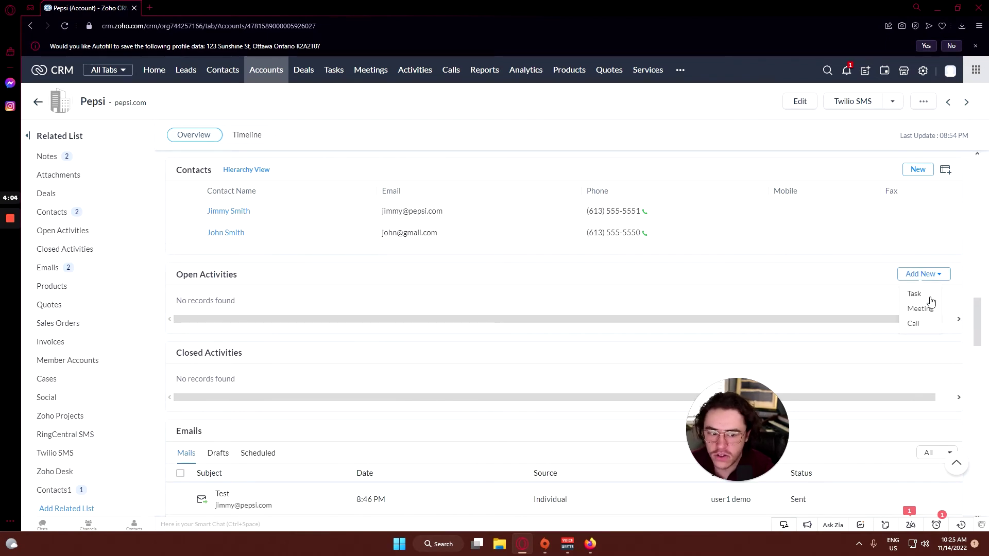
left_click(272, 291)
scroll(232, 354, "down", 1)
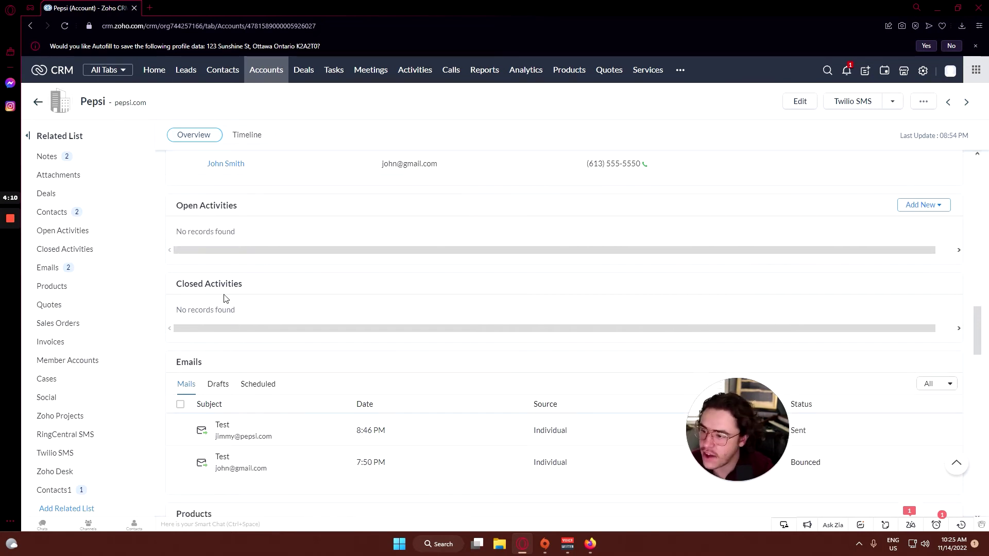
left_click_drag(189, 283, 265, 309)
left_click(267, 309)
scroll(267, 309, "down", 2)
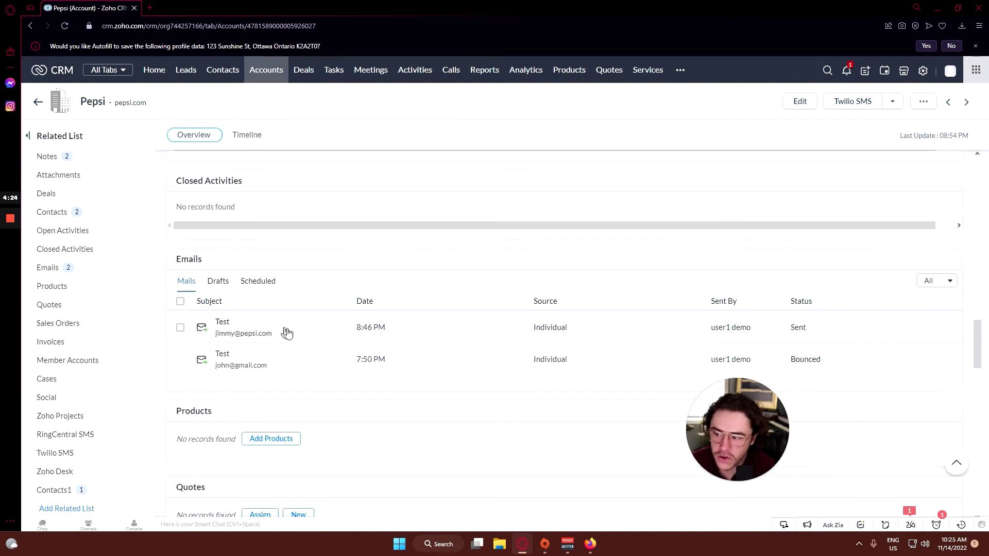
scroll(292, 332, "down", 1)
Open the first sent Test email, view its print preview, then close both
left_click(280, 268)
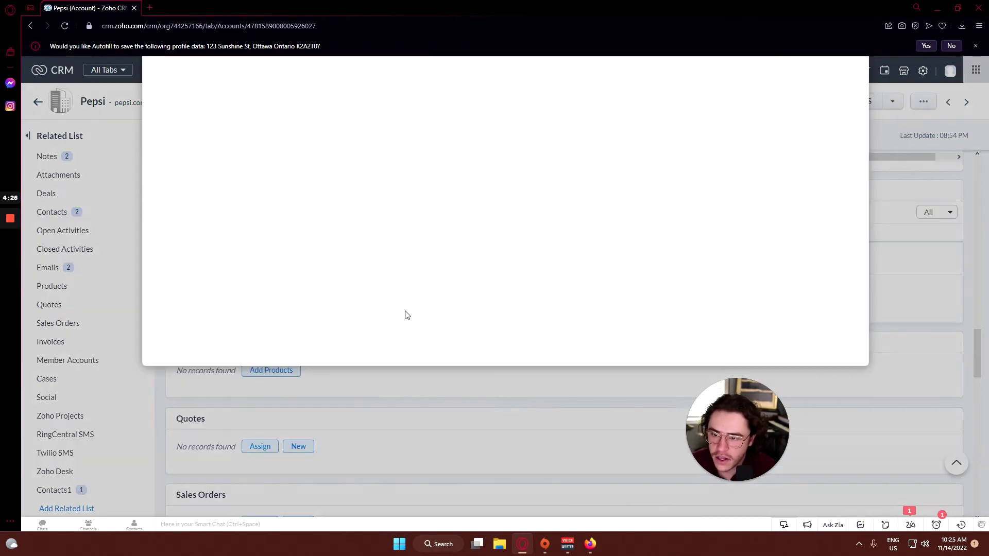
left_click_drag(264, 233, 147, 165)
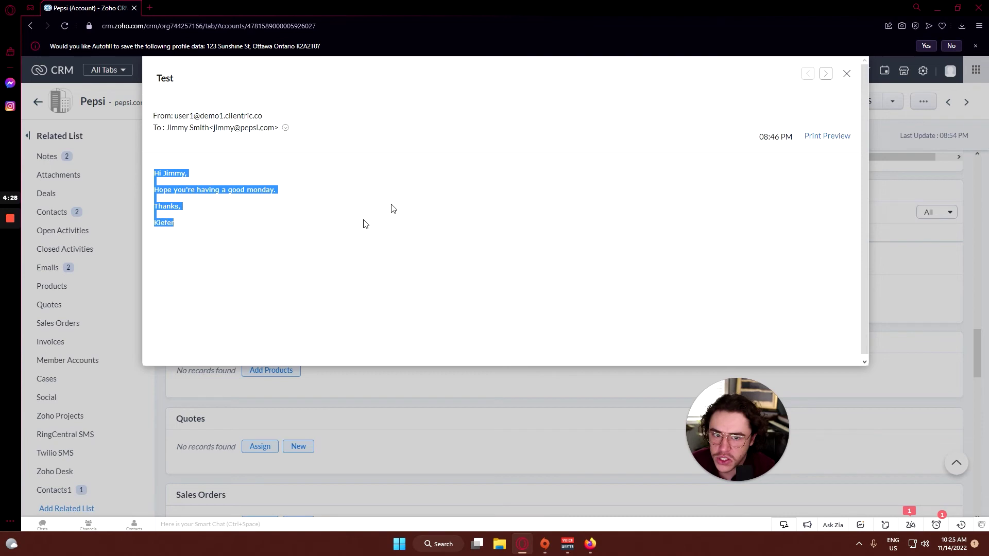
left_click(686, 202)
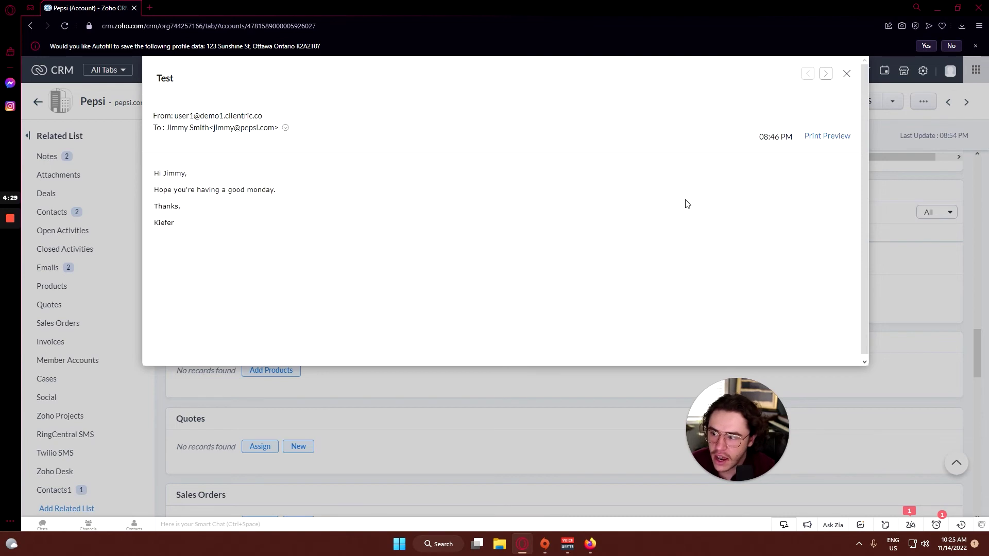
left_click(835, 136)
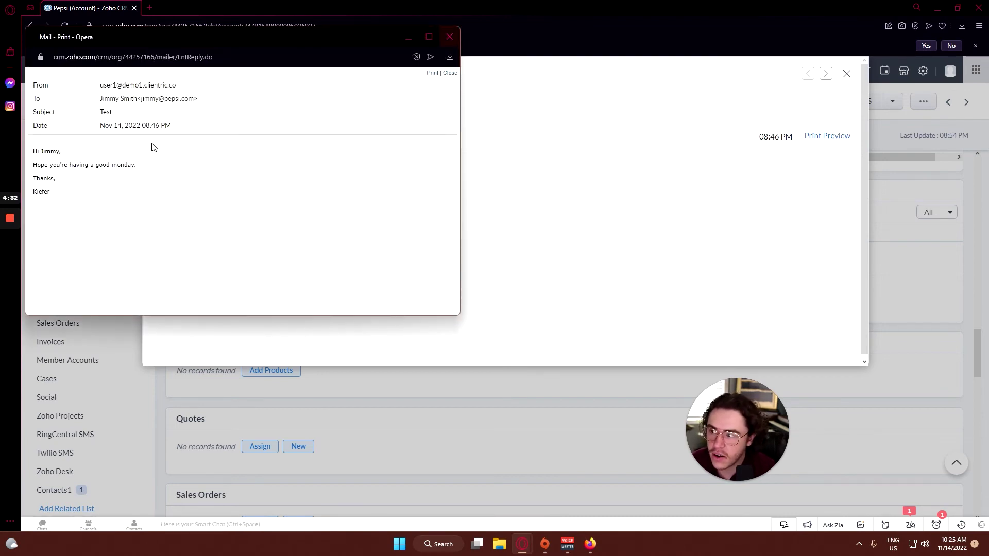
left_click_drag(152, 147, 46, 86)
left_click(239, 62)
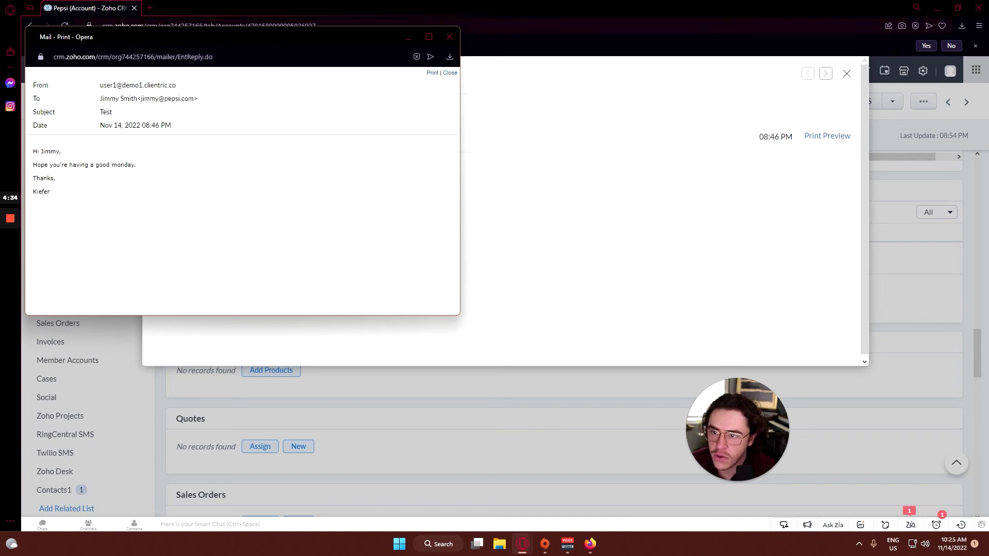
left_click(448, 37)
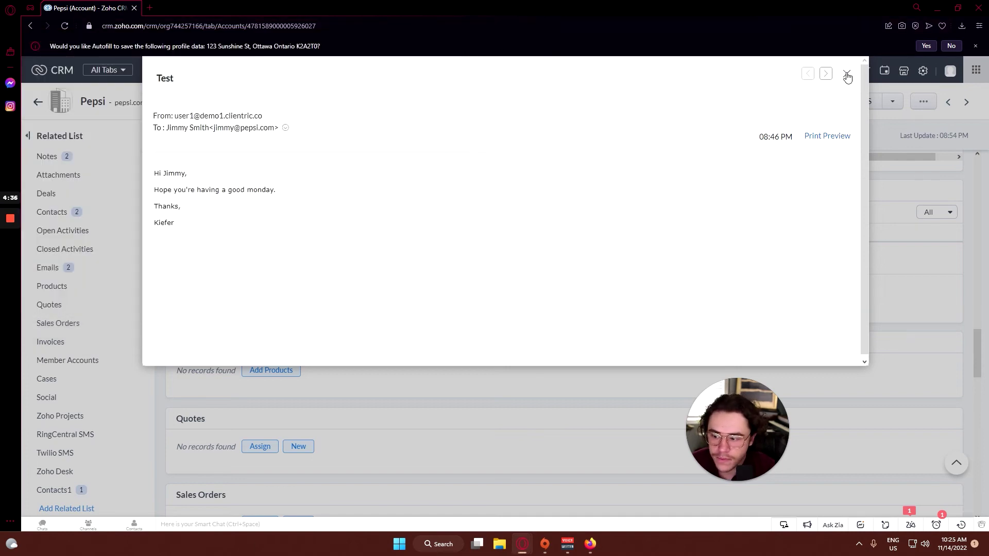
left_click(847, 77)
scroll(600, 217, "down", 3)
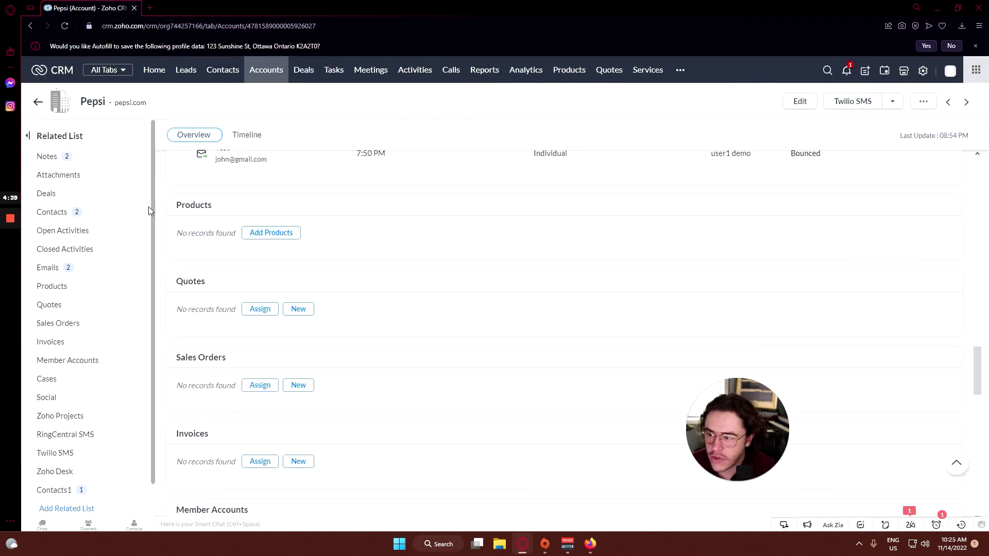
Link the Senior Consultant product to Pepsi, leaving one record in its Products list
left_click(271, 232)
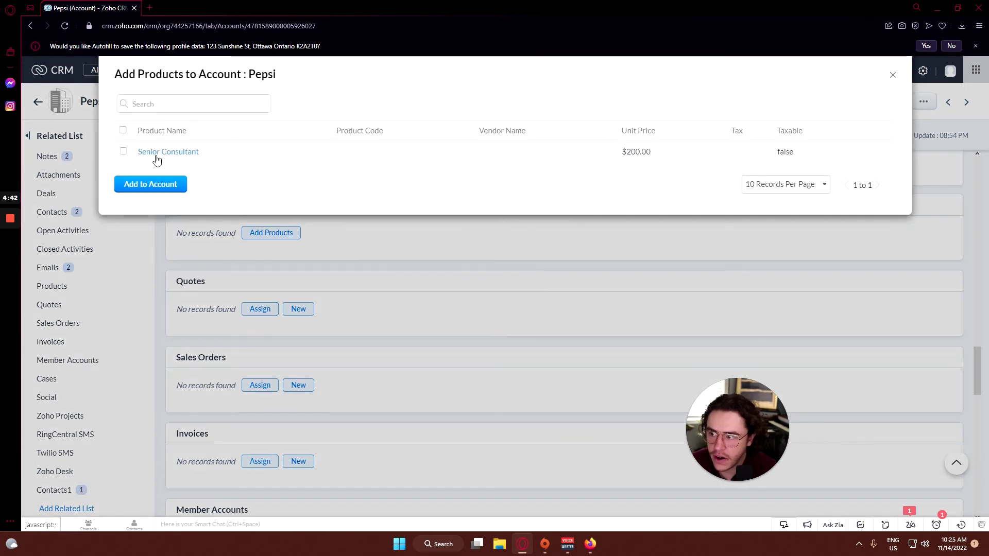
left_click(148, 188)
left_click(606, 82)
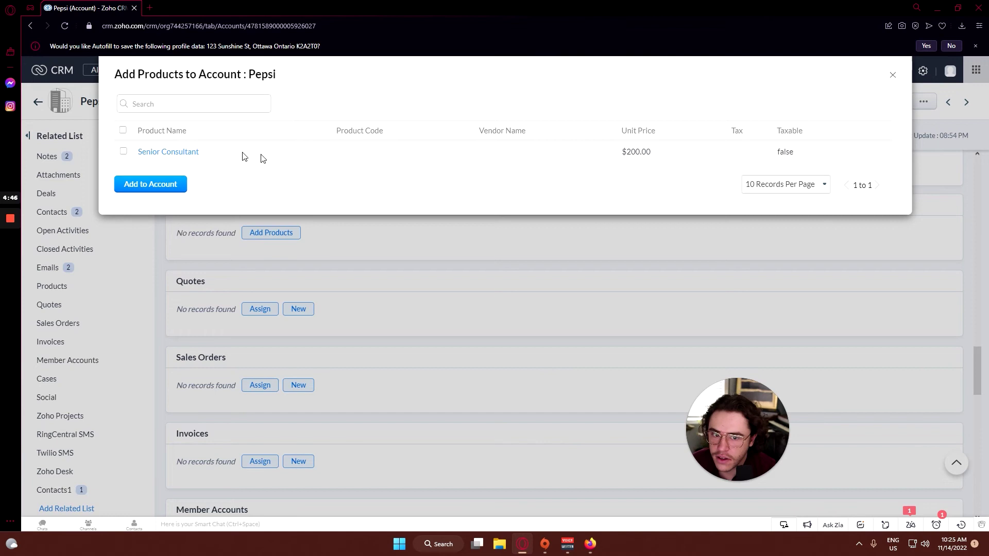
left_click(123, 151)
left_click(147, 188)
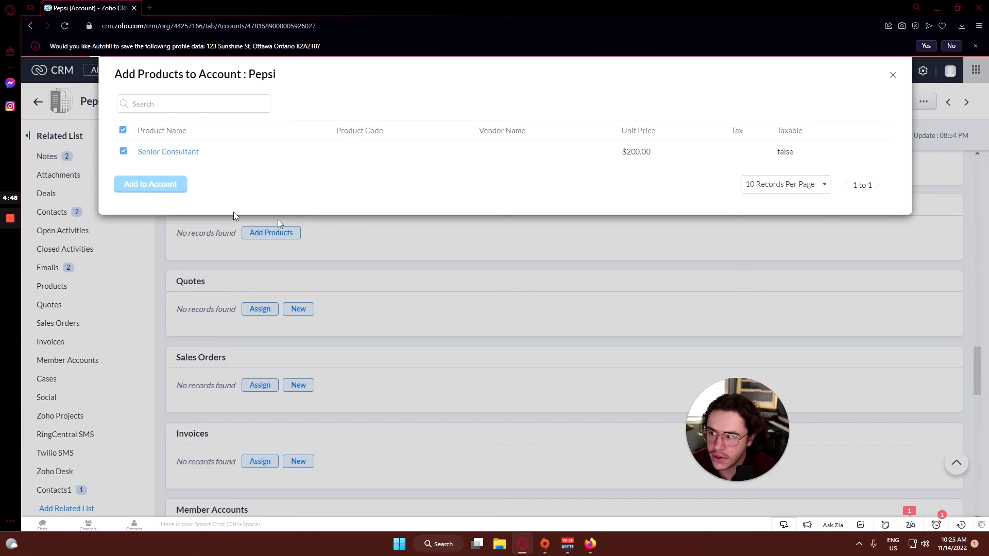
scroll(273, 360, "down", 1)
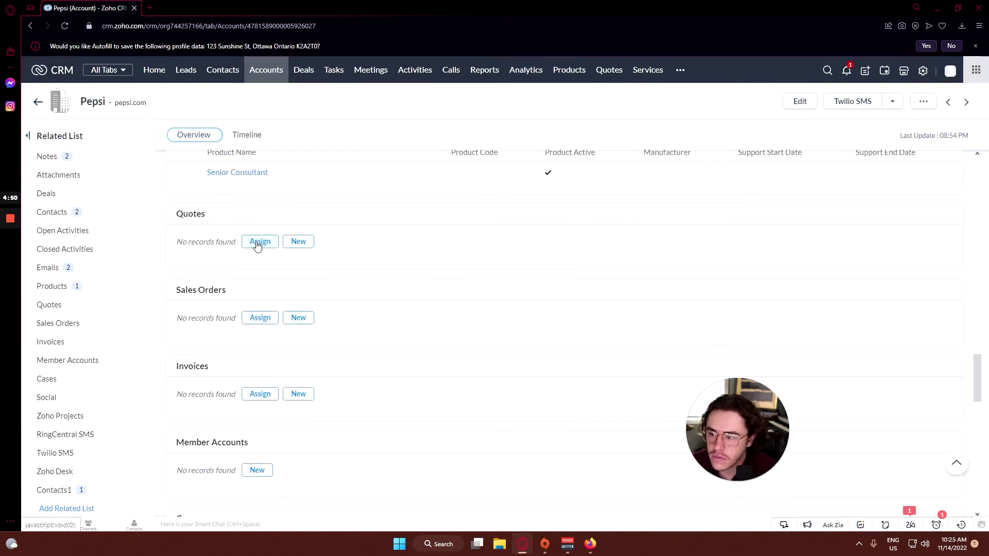
left_click_drag(185, 223, 227, 216)
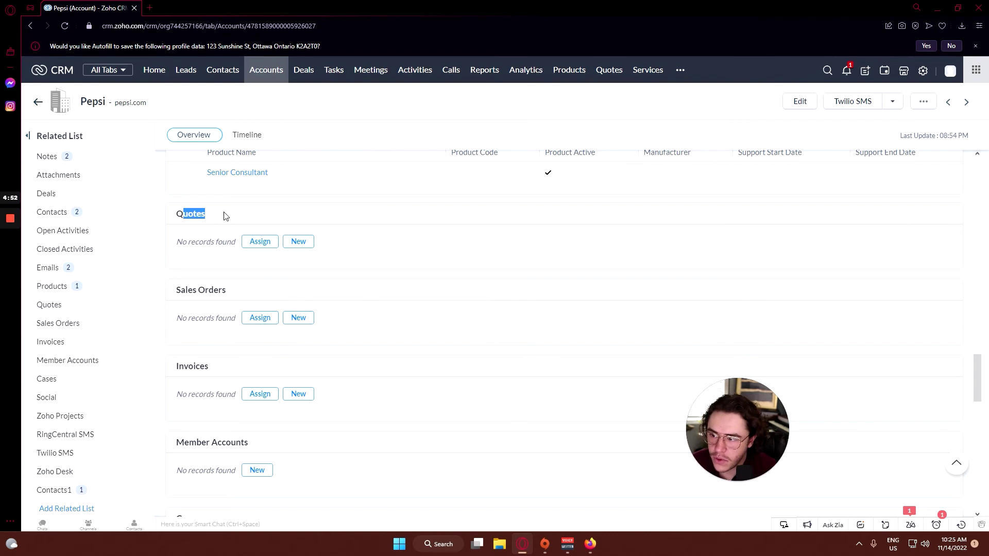
left_click_drag(203, 292, 242, 291)
left_click_drag(189, 367, 254, 364)
scroll(255, 363, "down", 3)
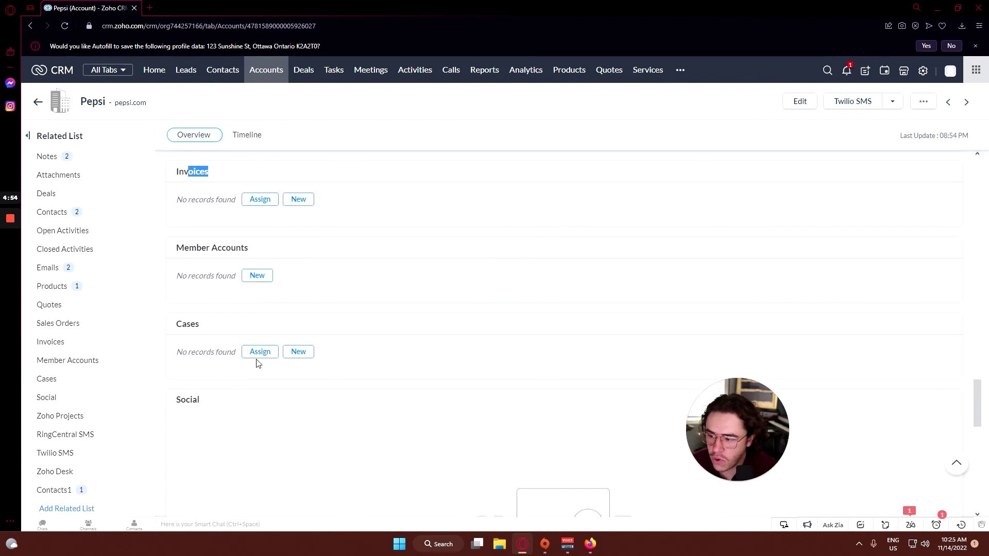
left_click_drag(175, 315, 217, 310)
left_click(280, 318)
scroll(567, 329, "up", 3)
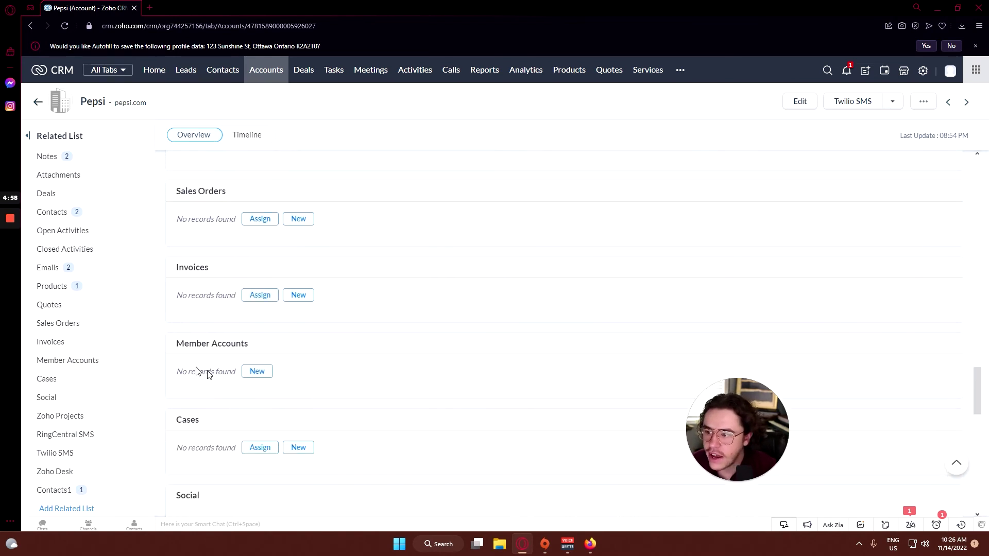
scroll(227, 232, "up", 1)
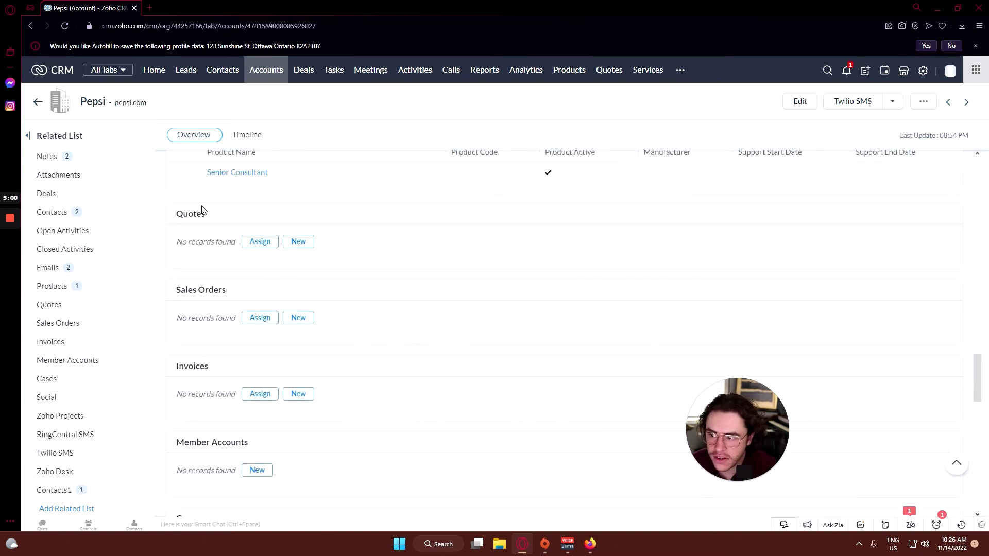
scroll(333, 340, "down", 2)
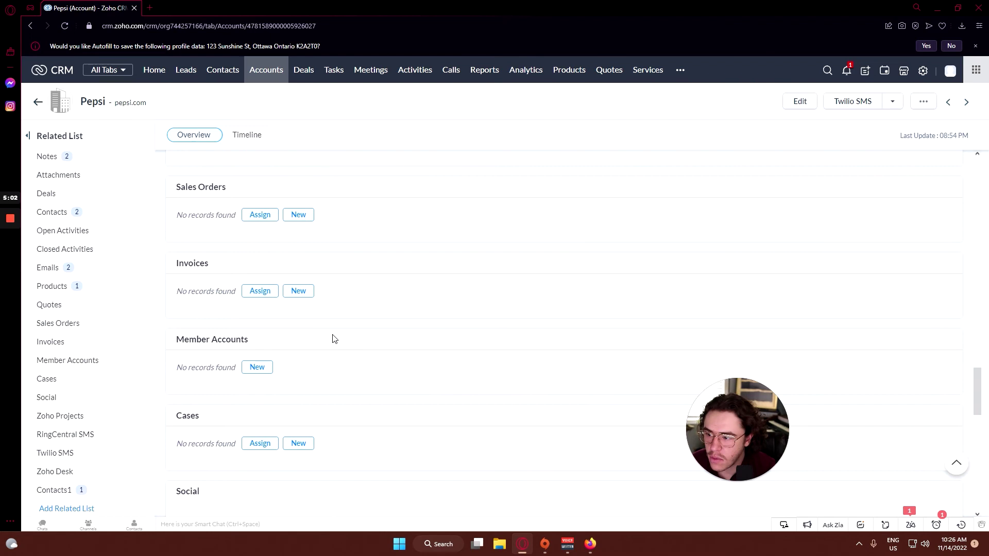
scroll(304, 337, "down", 5)
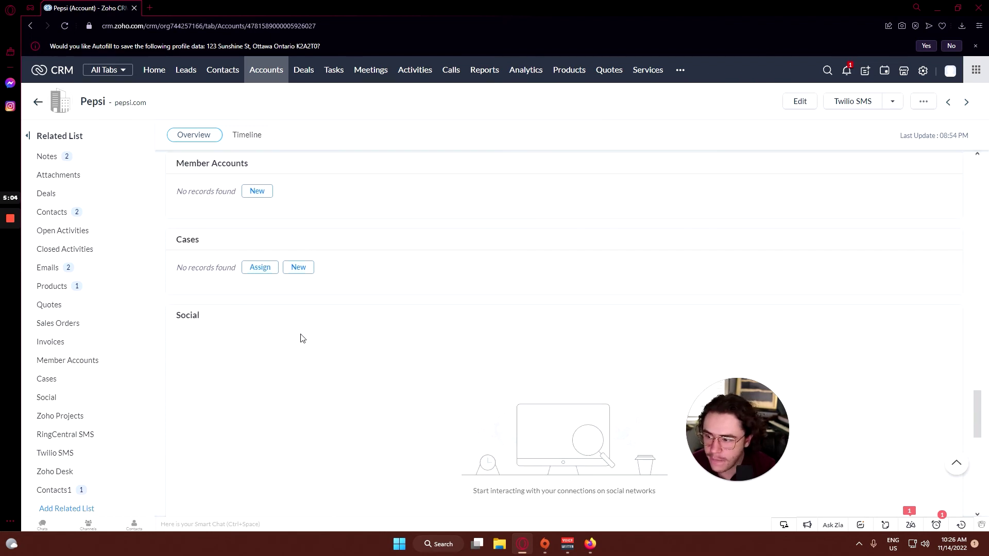
scroll(309, 322, "up", 2)
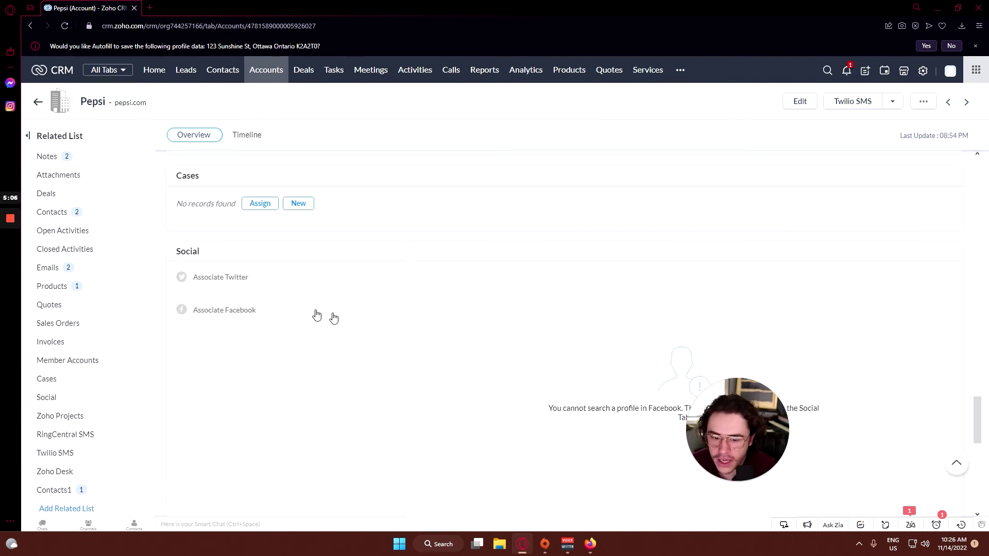
scroll(217, 262, "down", 1)
left_click_drag(212, 245, 294, 241)
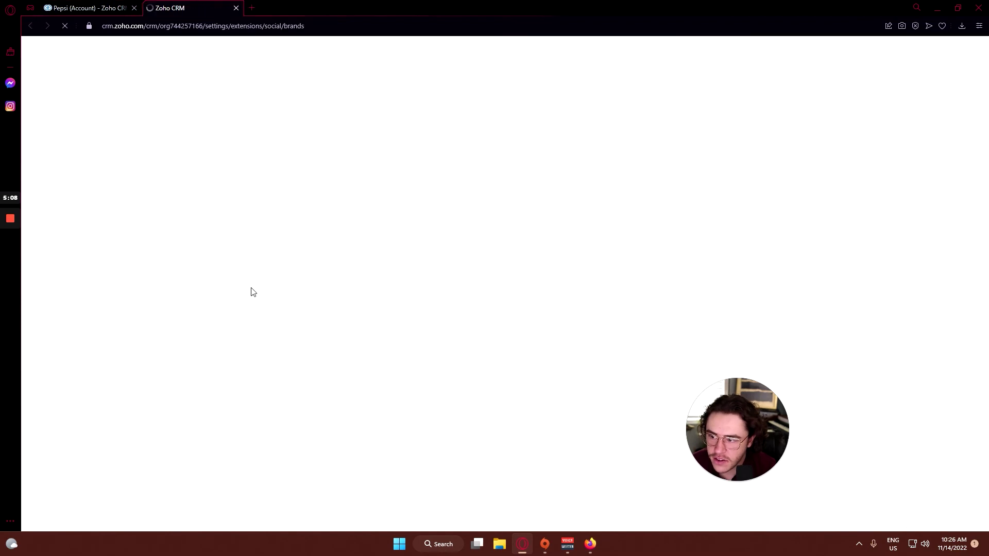
left_click(237, 8)
scroll(318, 337, "down", 2)
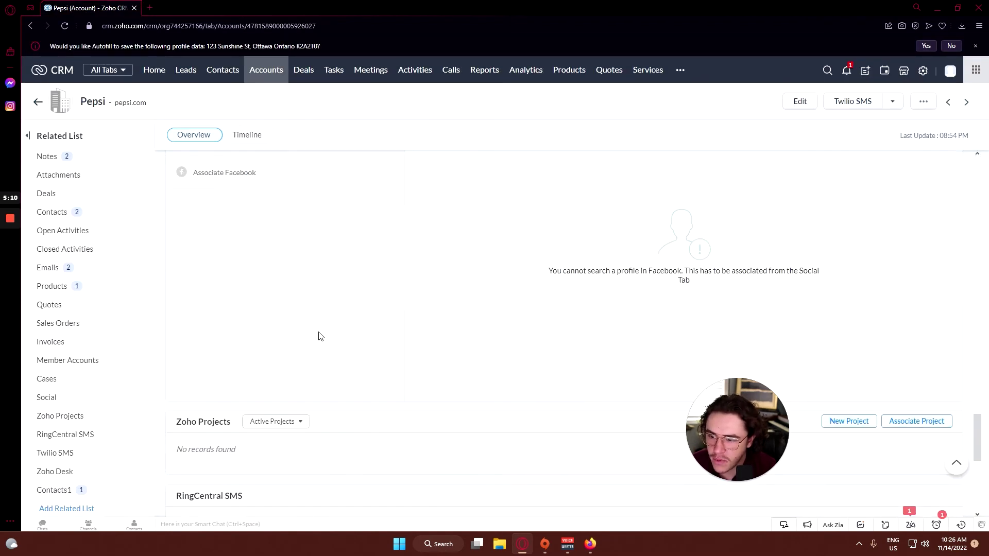
scroll(361, 342, "down", 3)
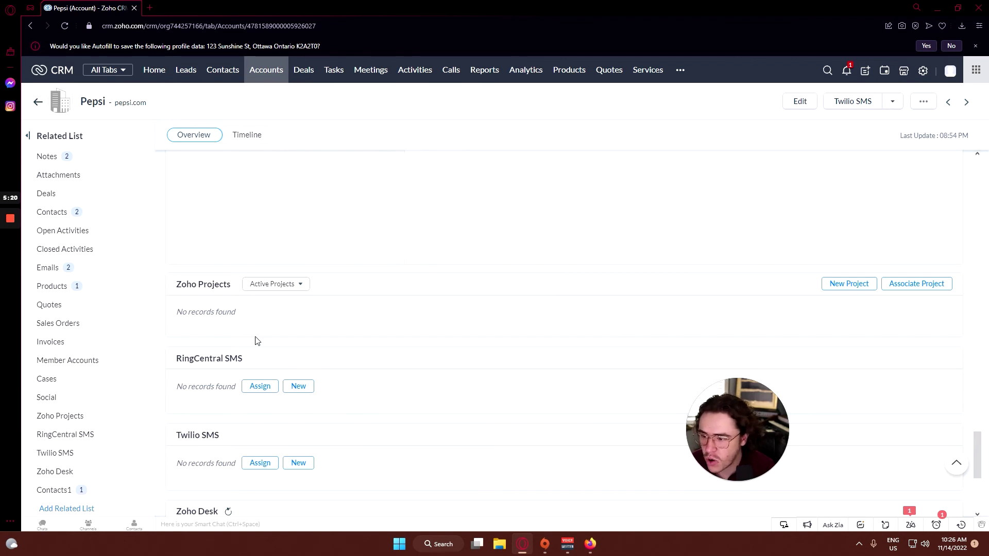
scroll(254, 340, "down", 2)
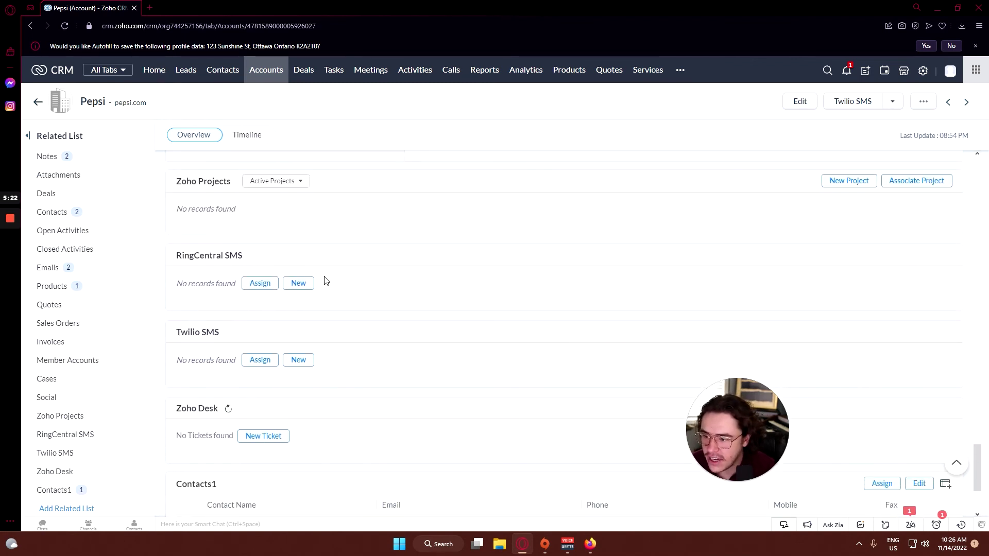
scroll(174, 262, "down", 2)
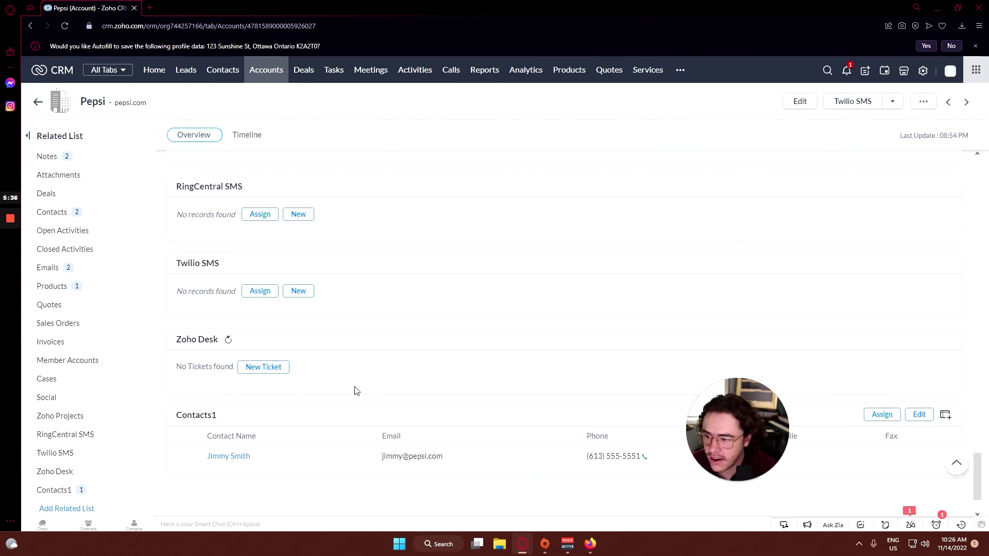
scroll(334, 400, "down", 2)
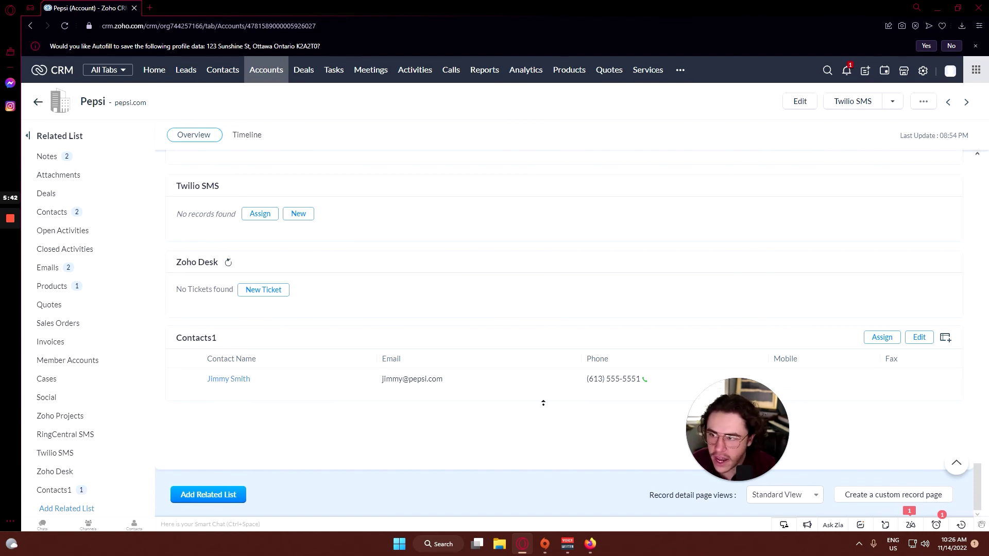
scroll(543, 403, "up", 20)
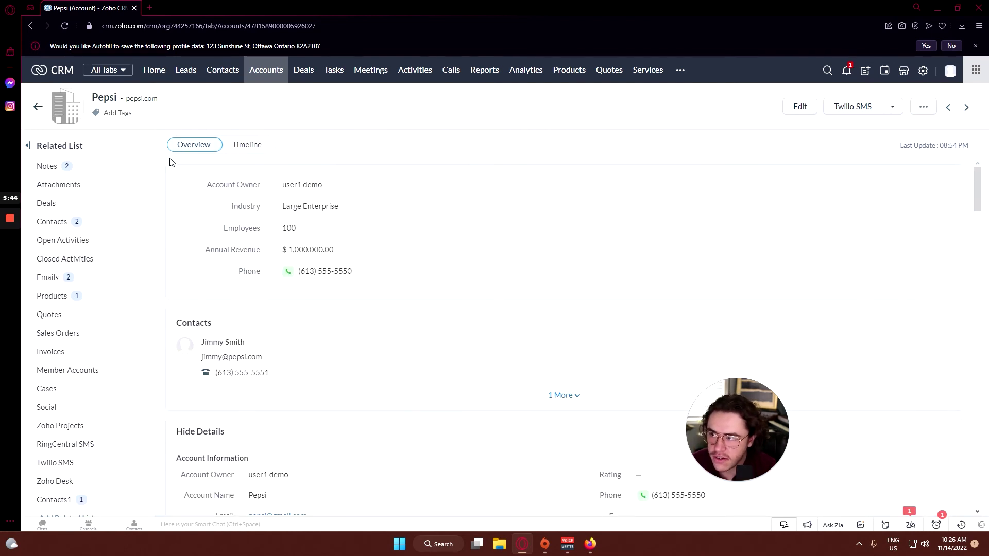